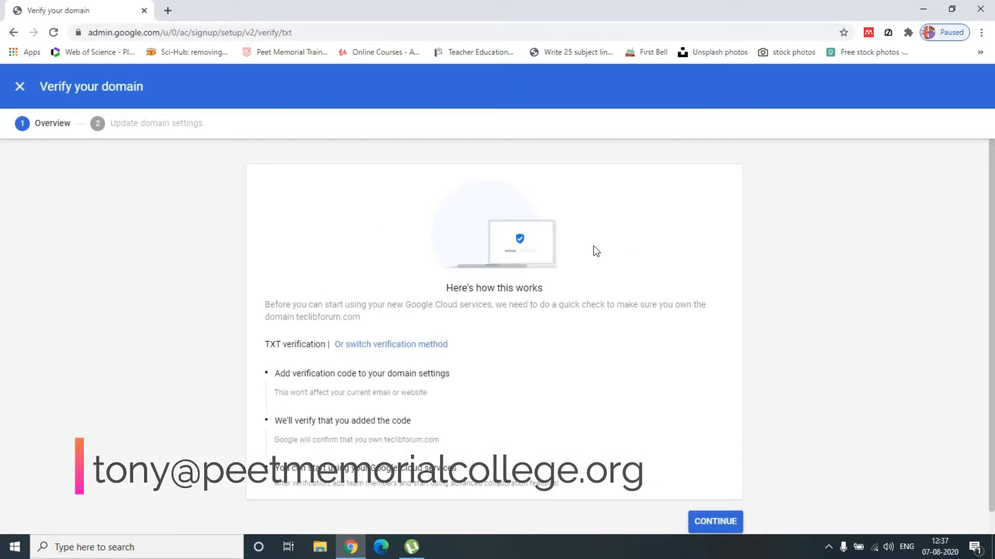
Keep 'Create a TXT record' as the verification method and continue to Update domain settings.
scroll(431, 265, "down", 1)
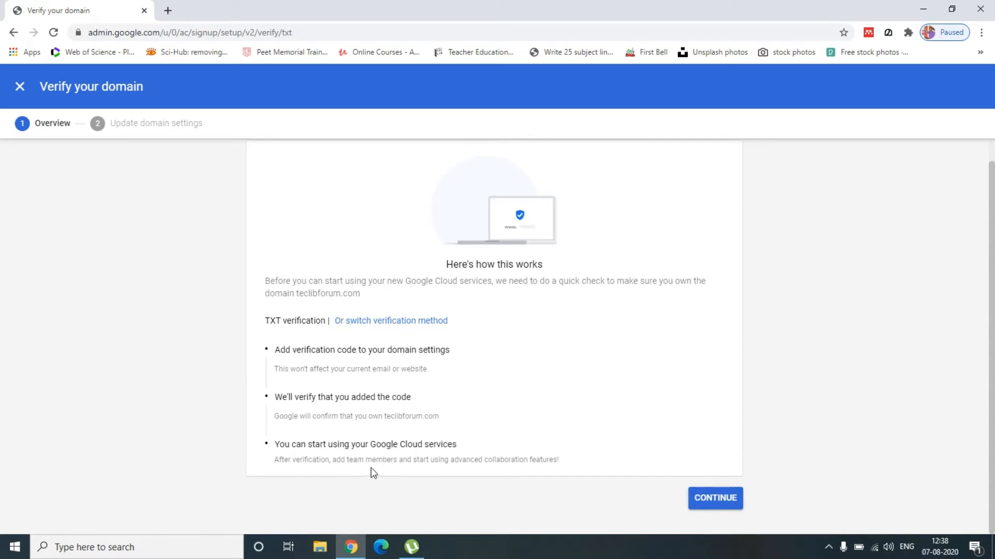
left_click(371, 322)
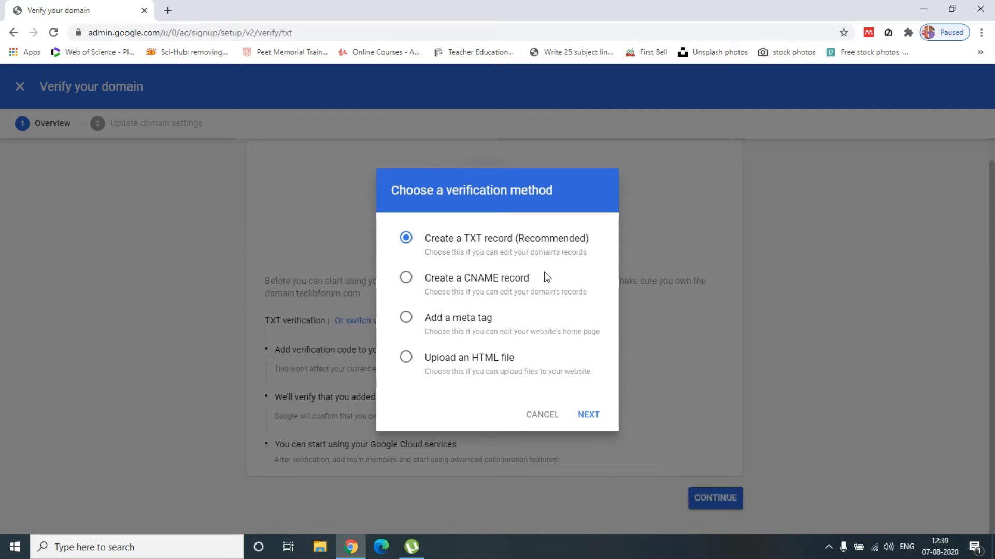
left_click(590, 416)
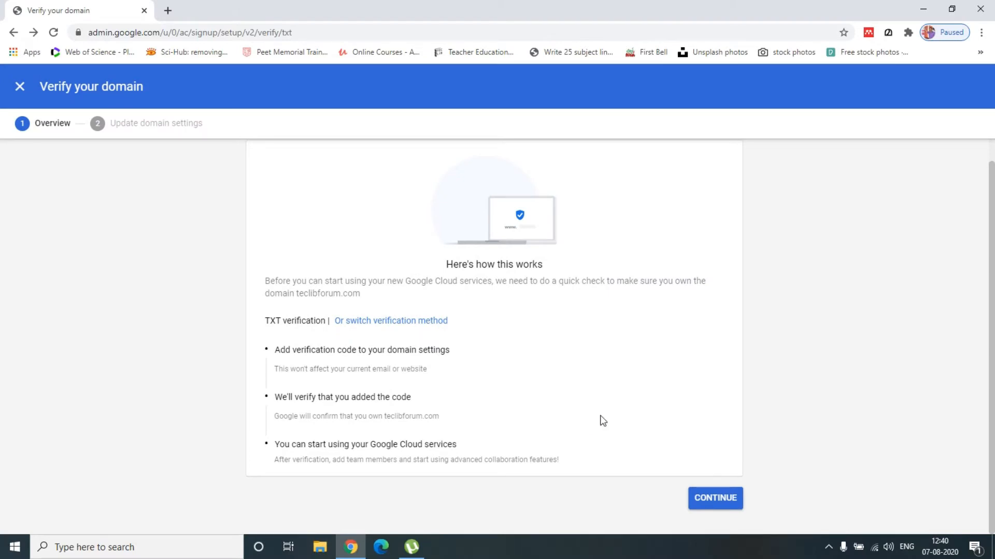
left_click(714, 500)
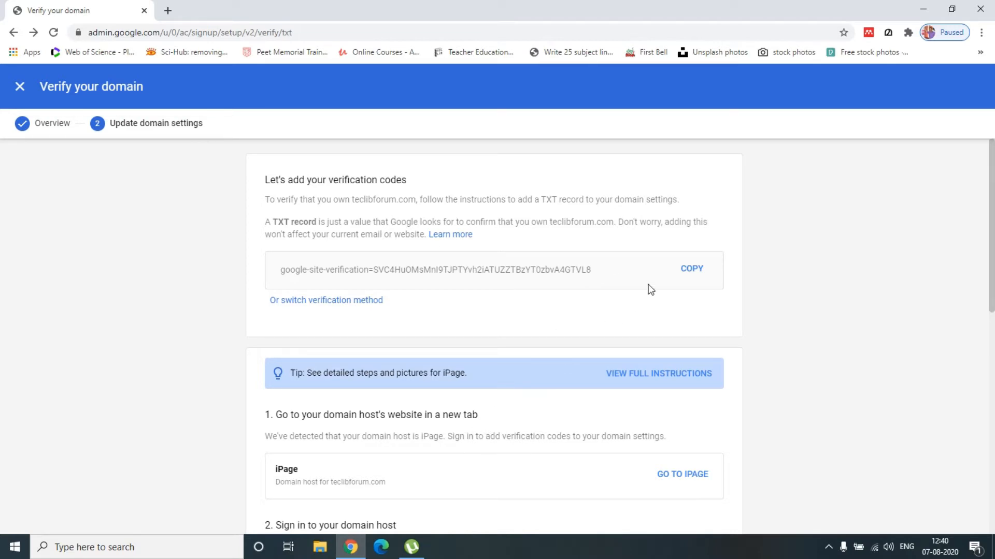
Copy the google-site-verification TXT code.
left_click(691, 272)
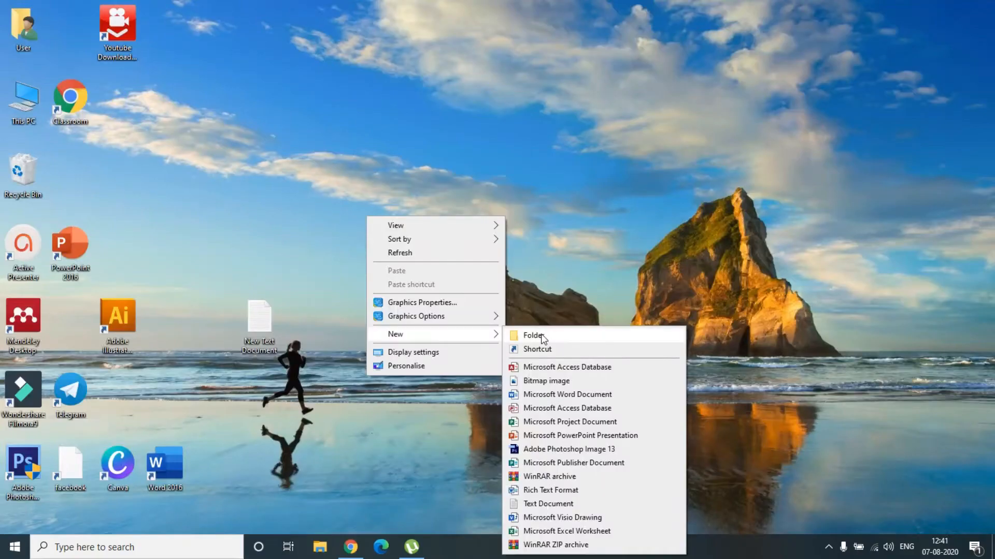
Create a desktop text file 'TXT Domain verification' and paste the verification code into it.
left_click(543, 509)
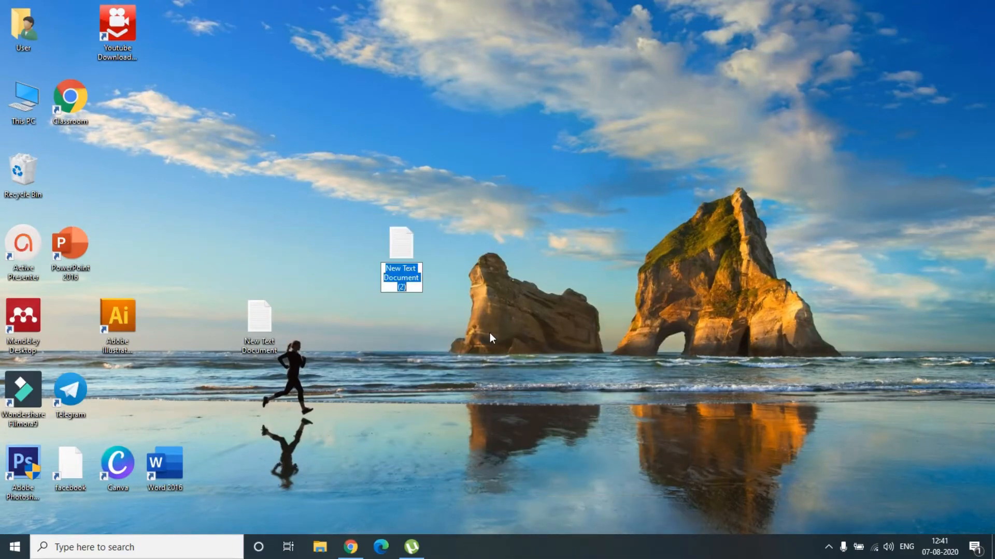
type("TXT")
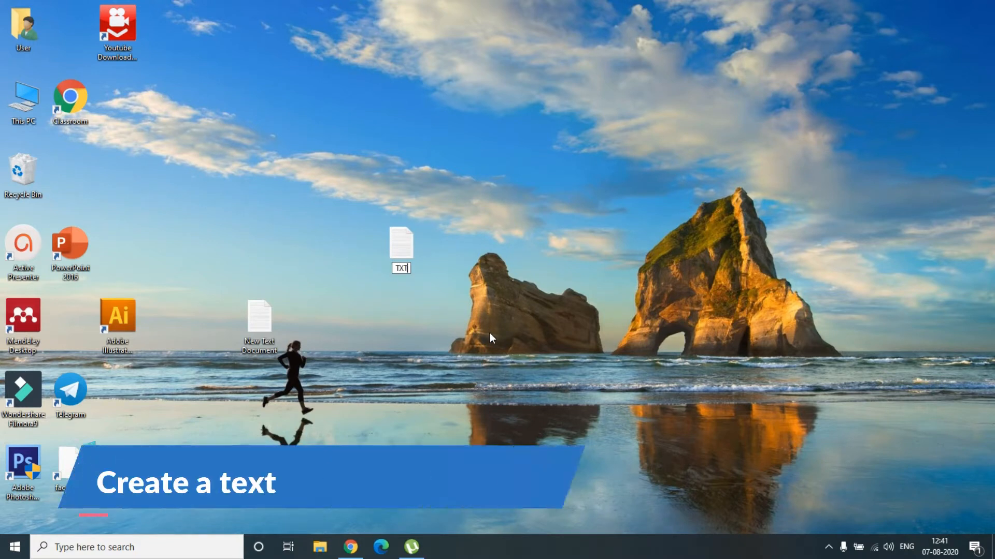
type(" Doma")
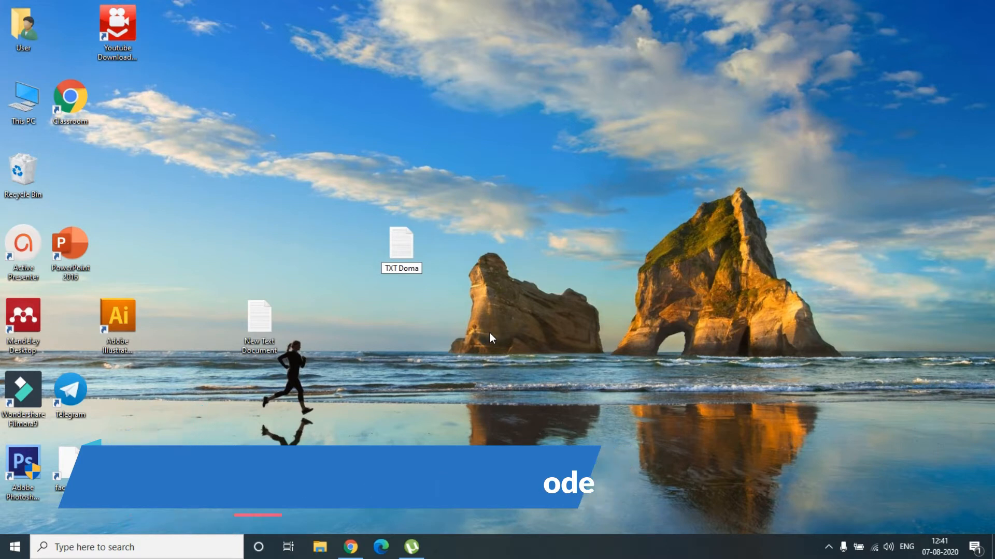
type("in ver")
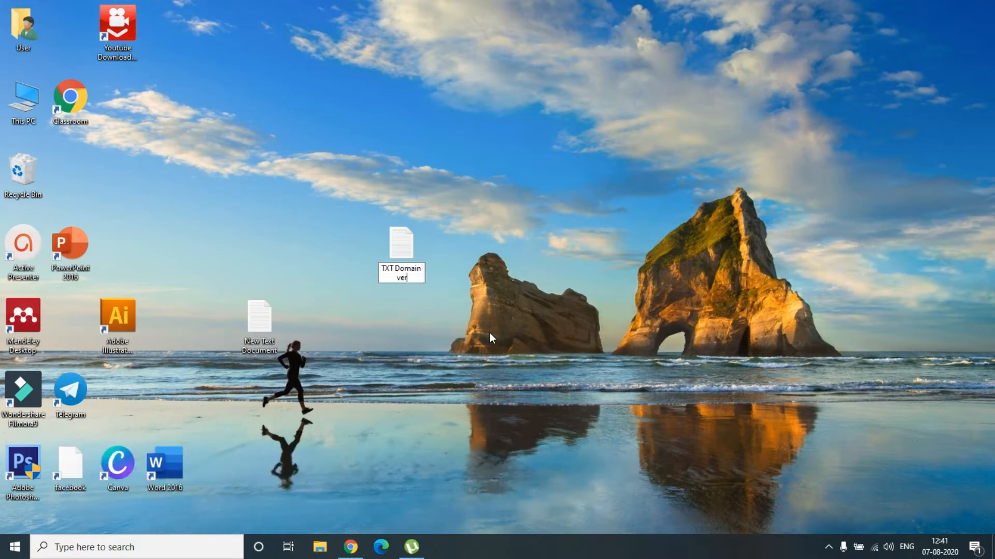
type("ification")
key("Return")
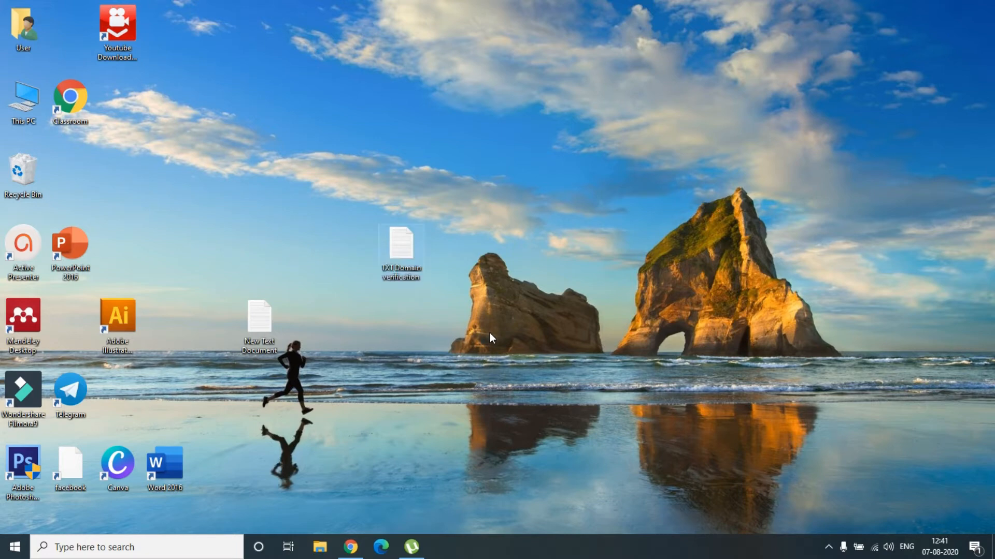
key("Return")
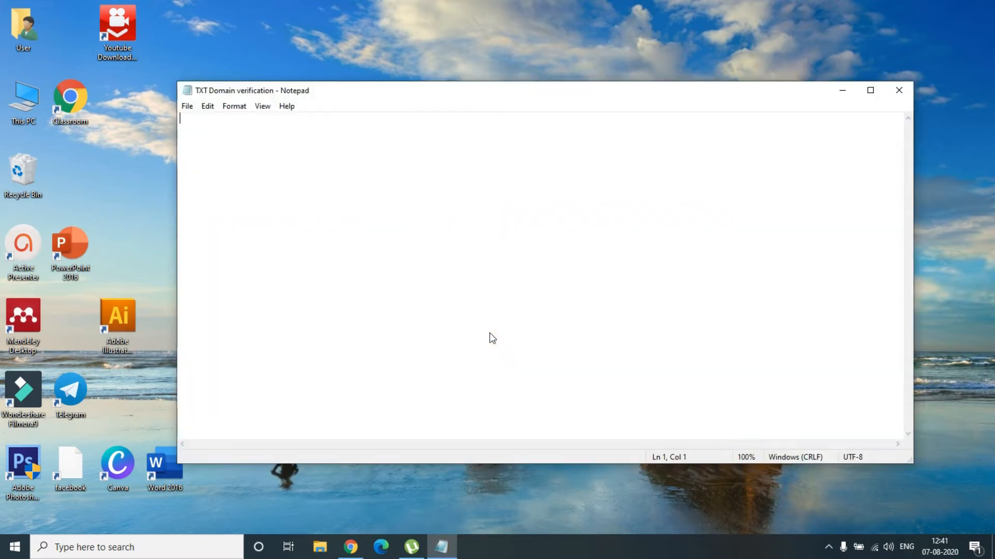
key("ctrl+v")
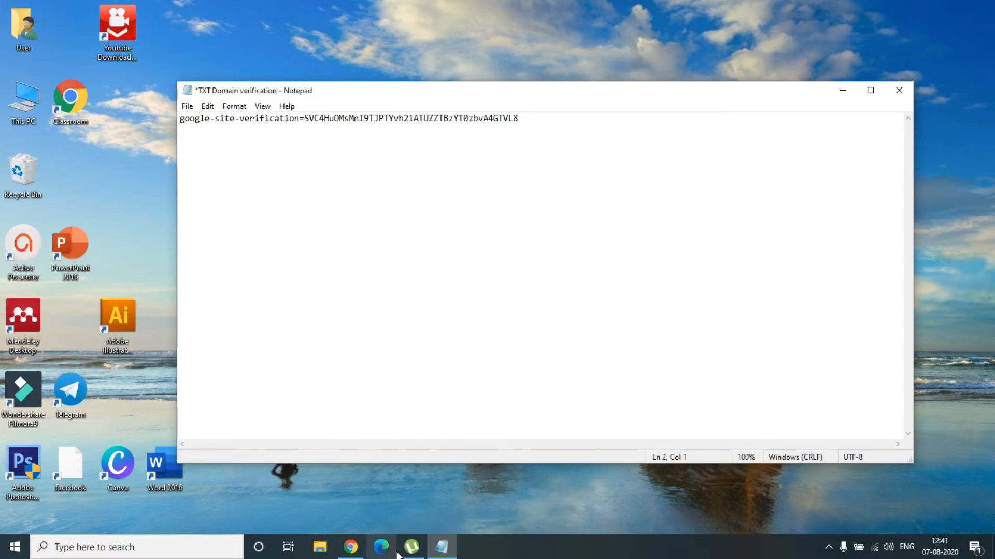
left_click(351, 547)
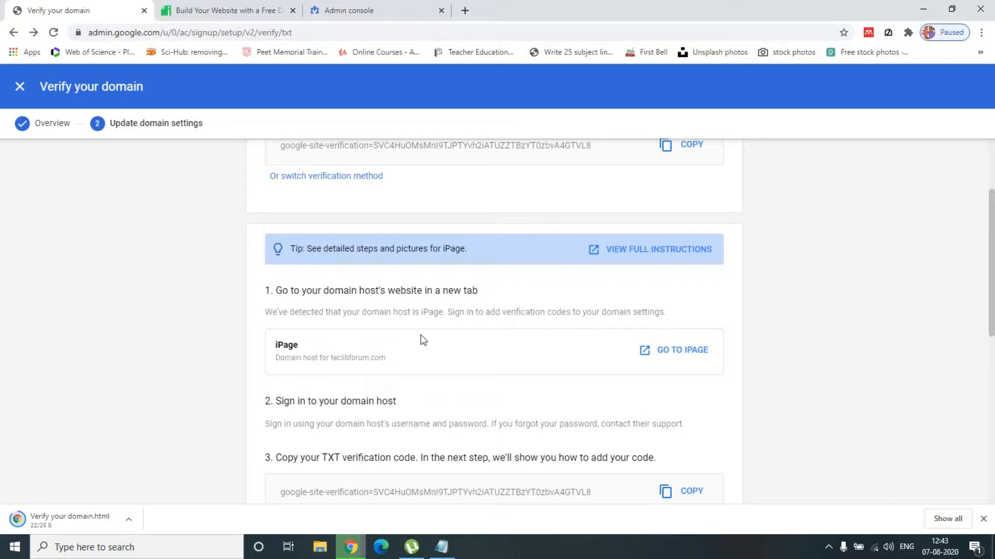
scroll(363, 342, "down", 2)
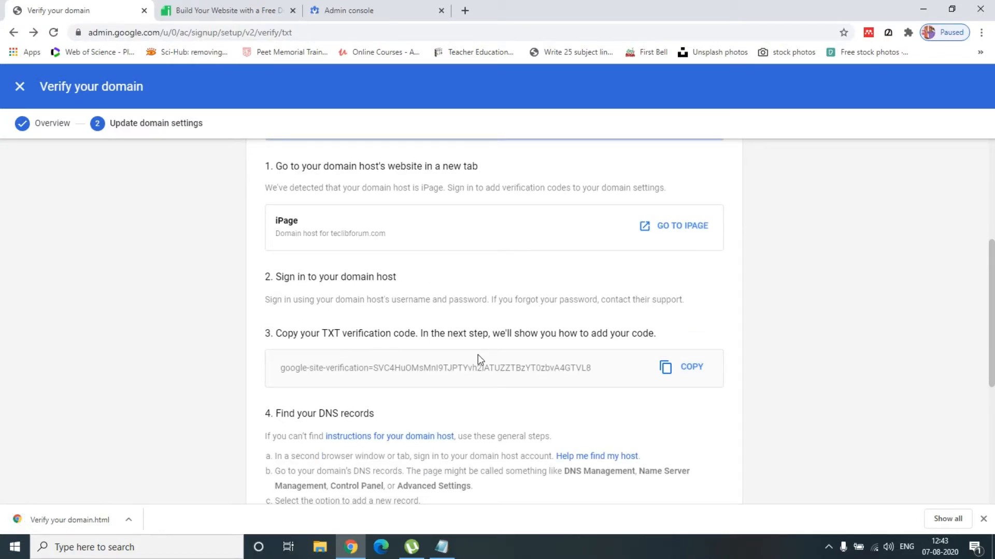
Copy the DNS record instructions (steps 4 and 5) into the TXT Domain verification file.
scroll(518, 363, "down", 2)
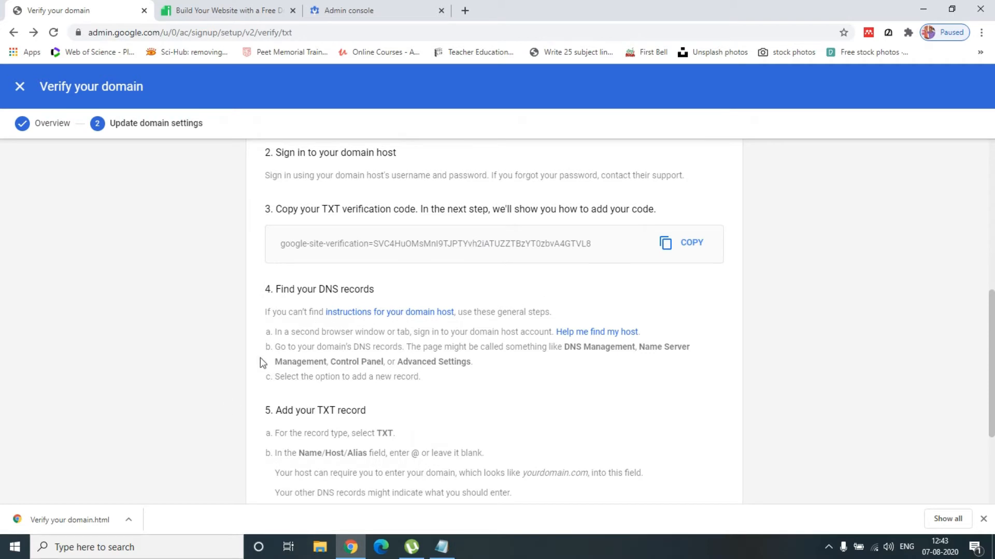
scroll(406, 287, "down", 2)
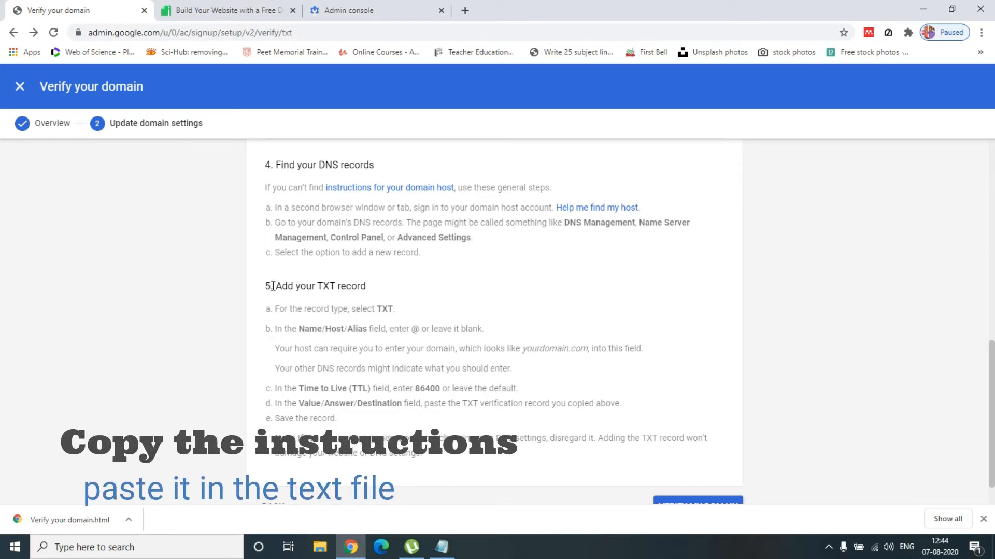
left_click_drag(265, 165, 460, 460)
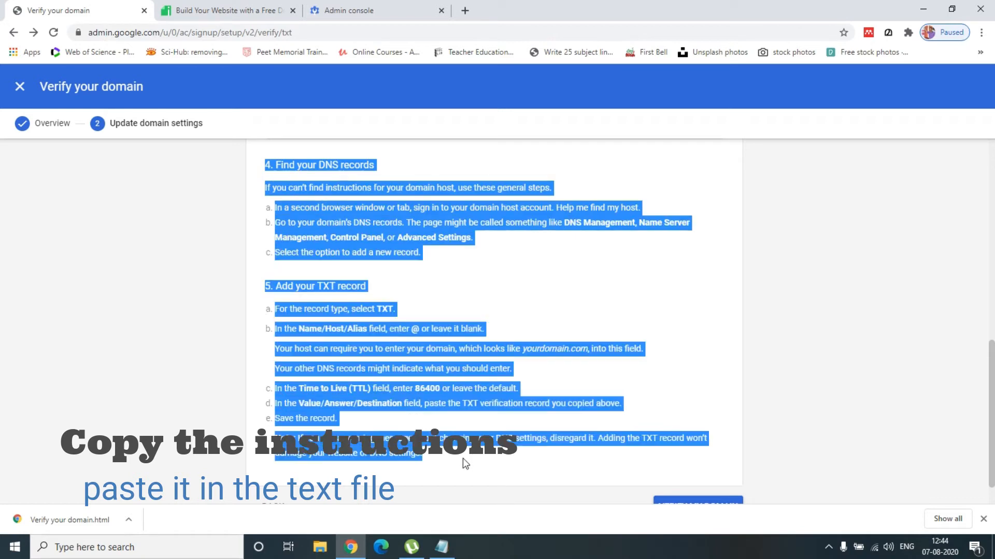
key("ctrl+c")
left_click(441, 547)
key("ctrl+v")
Separate the code from the pasted instructions with a blank line and save the file.
left_click(514, 121)
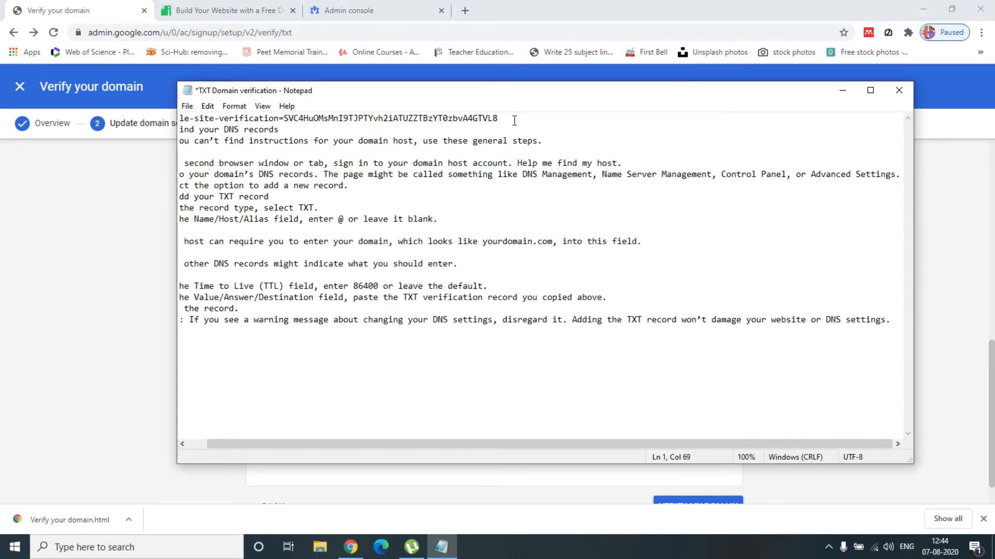
key("Return")
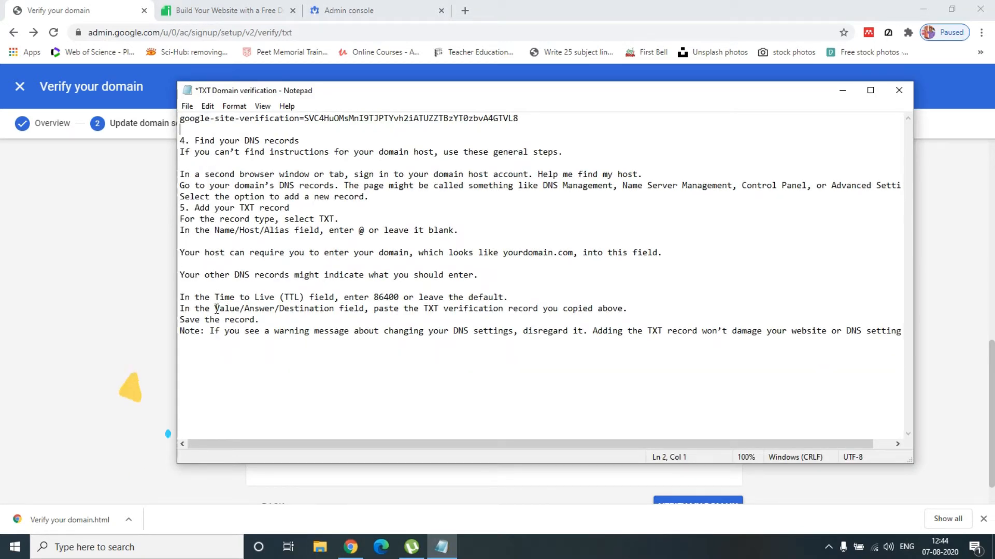
left_click_drag(180, 118, 903, 332)
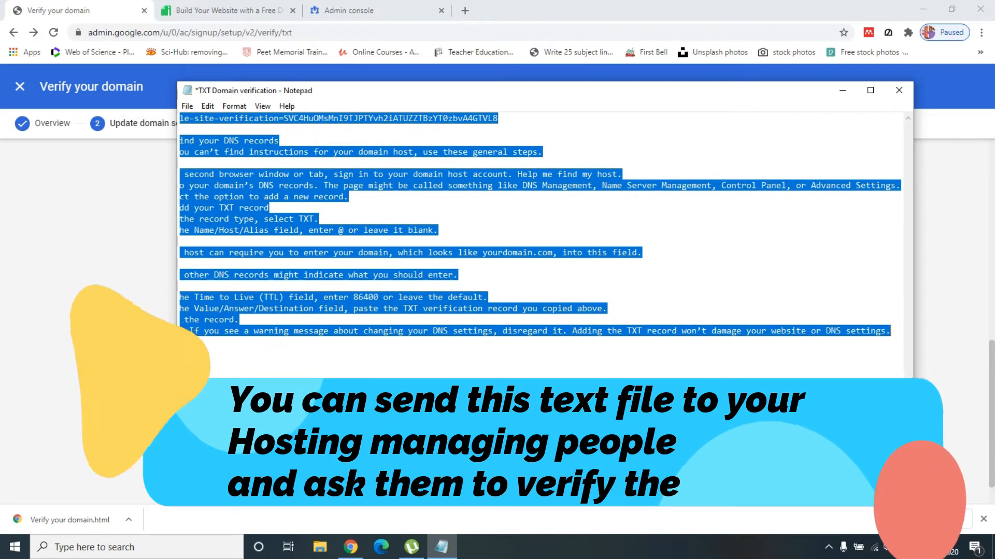
left_click(373, 332)
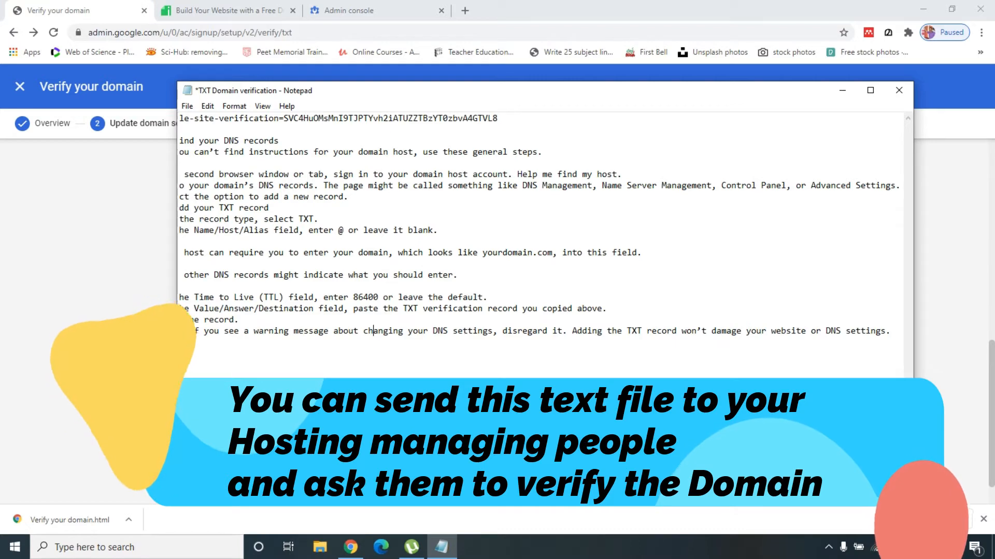
left_click(186, 106)
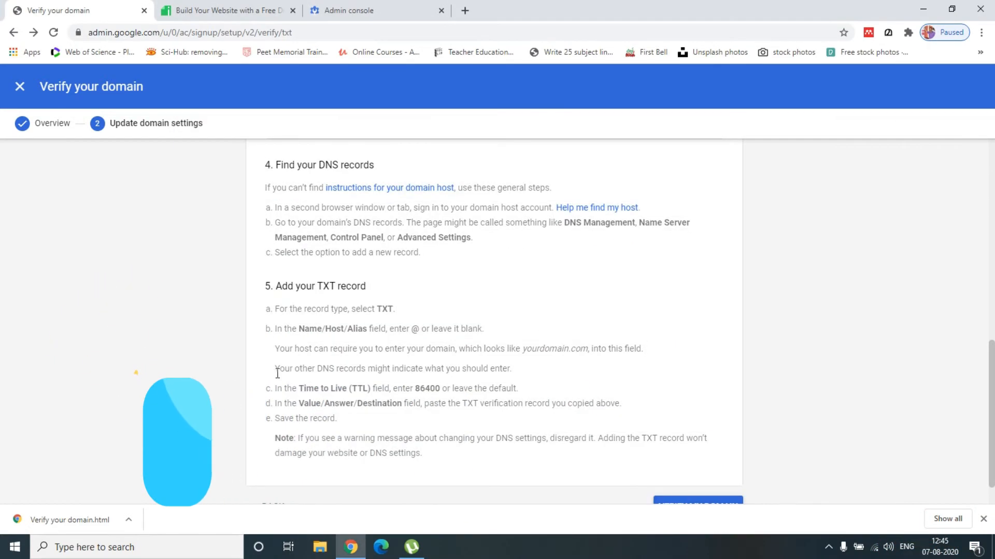
scroll(686, 451, "down", 1)
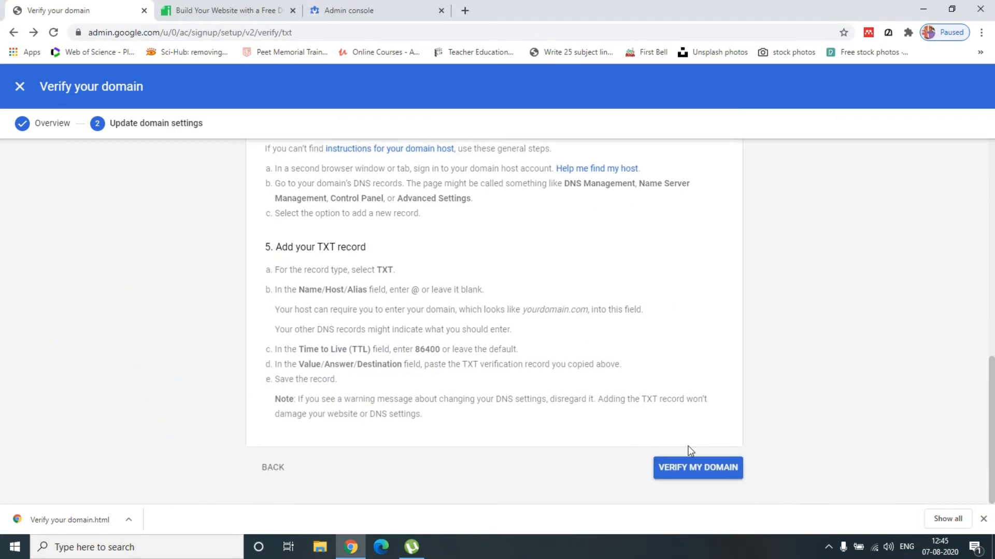
Log in to the iPage control panel, solving the mountains-or-hills captcha.
left_click(253, 11)
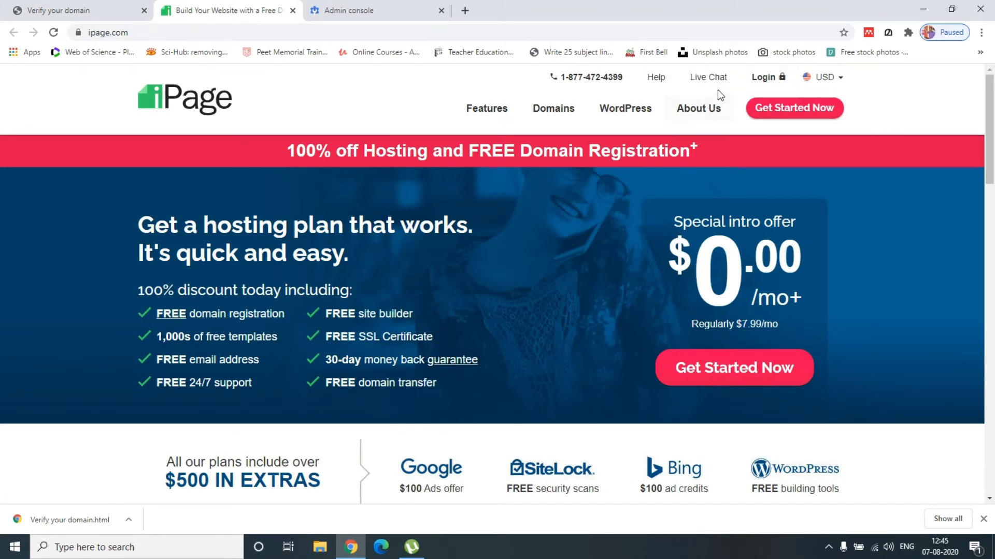
left_click(761, 79)
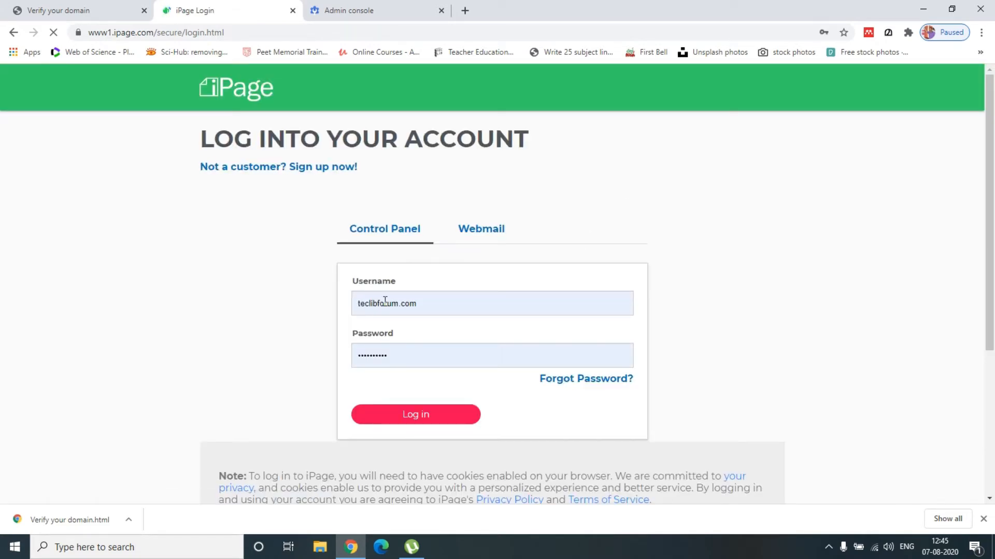
left_click(426, 420)
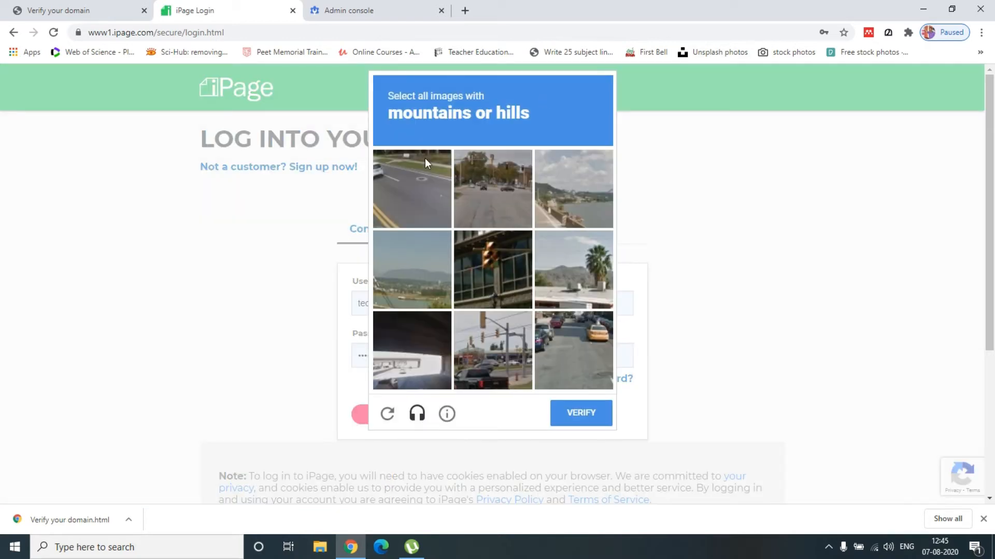
left_click(543, 192)
left_click(412, 270)
left_click(573, 270)
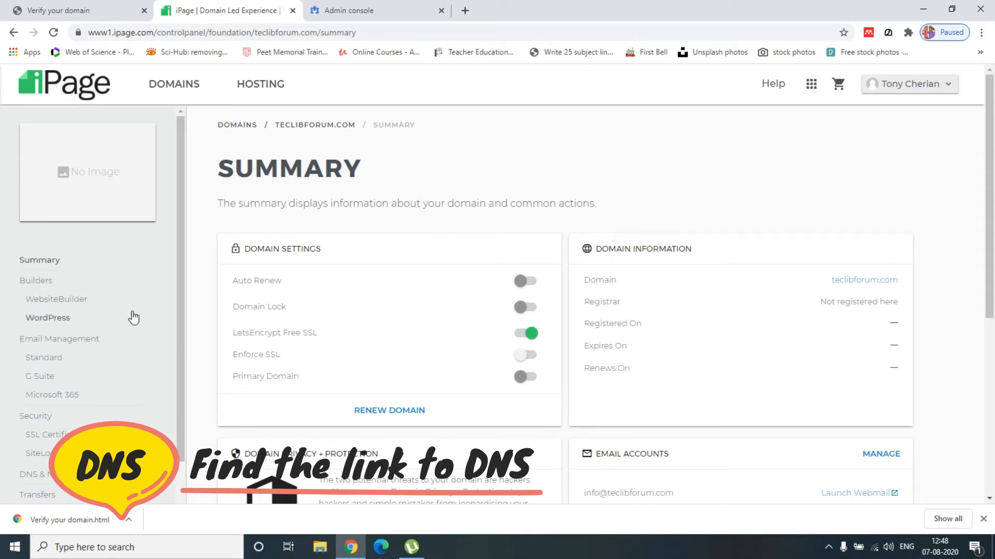
Open the domain's DNS & Nameservers records and start a new DNS record.
scroll(93, 415, "down", 2)
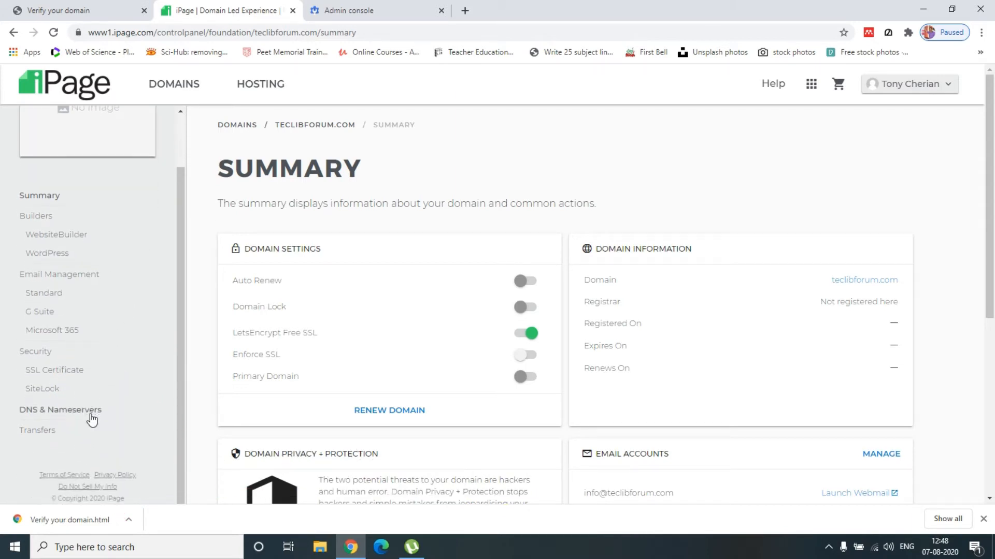
scroll(91, 422, "up", 2)
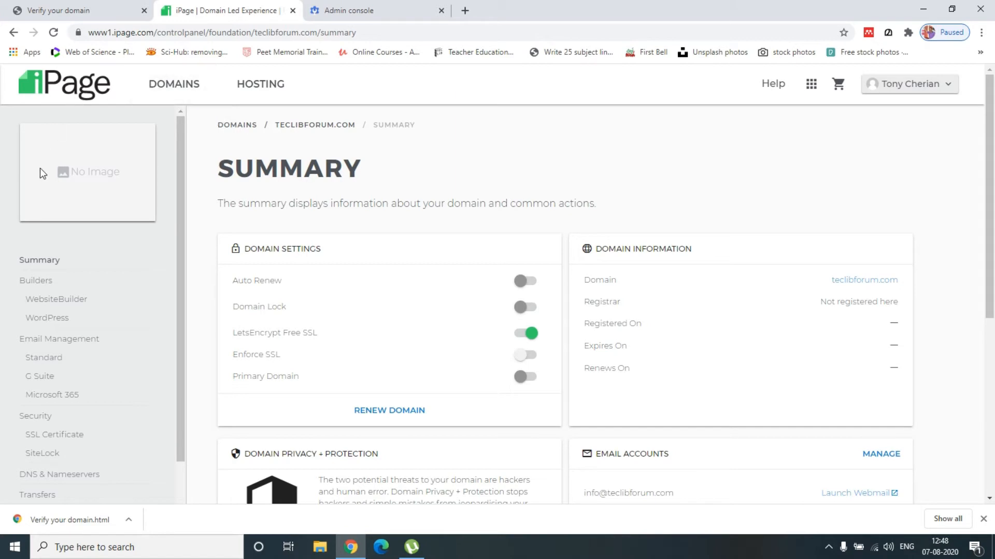
scroll(39, 167, "down", 2)
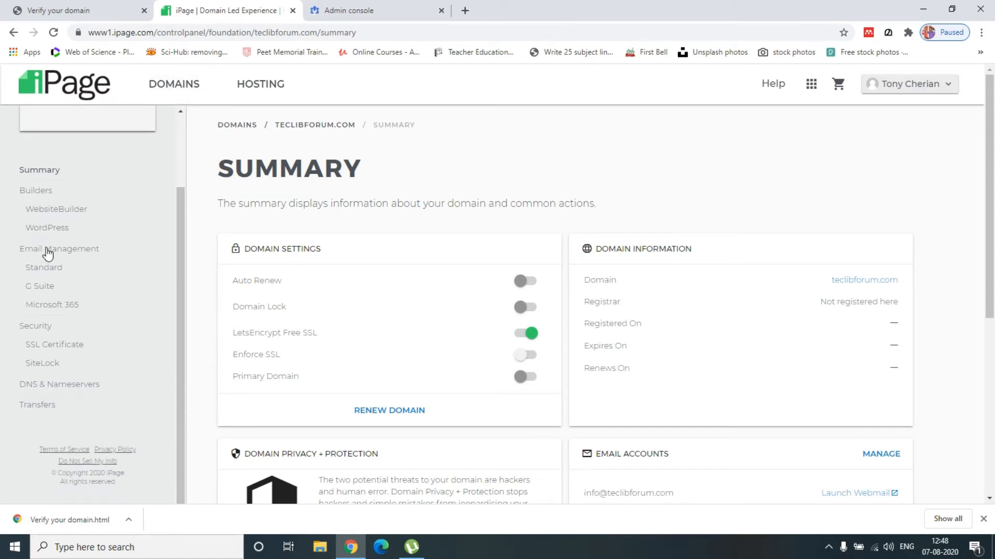
left_click(35, 385)
scroll(814, 385, "down", 10)
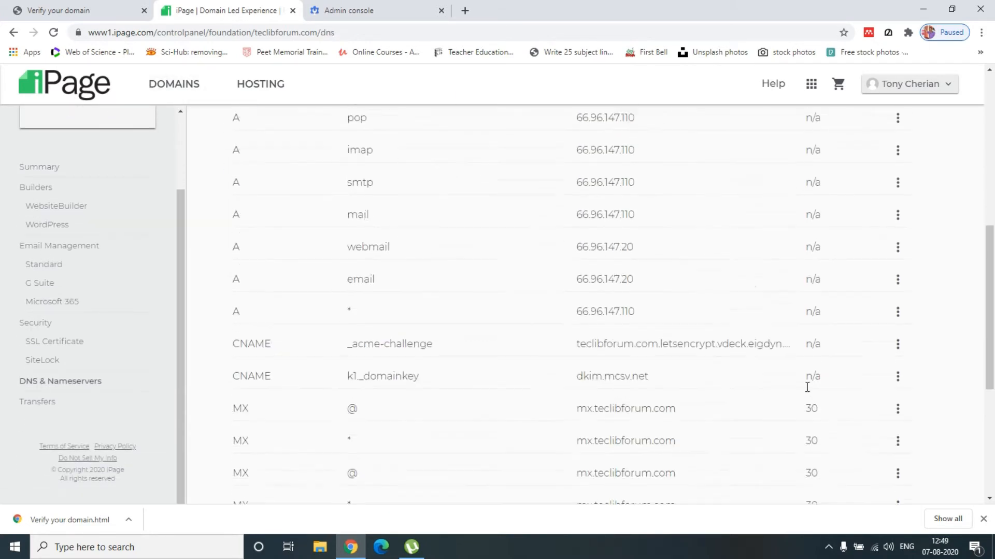
scroll(453, 365, "up", 10)
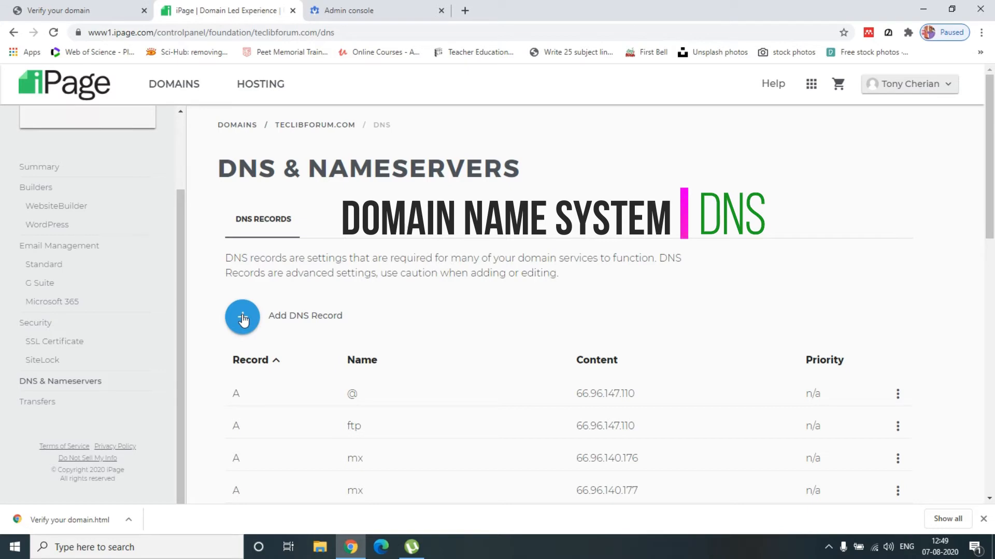
left_click(242, 317)
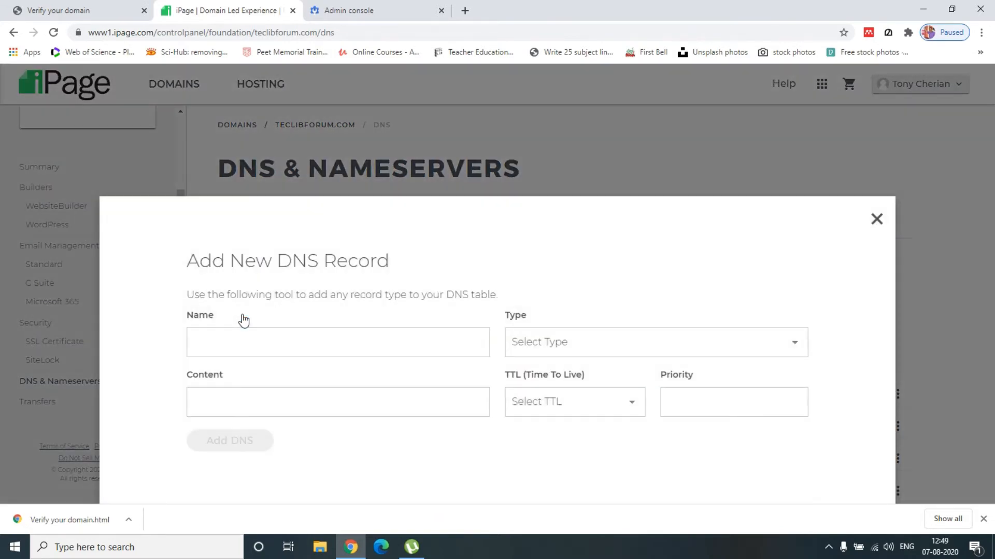
Set the record to Name @, type TXT, Google verification content and 1/2 Hour TTL.
left_click(258, 338)
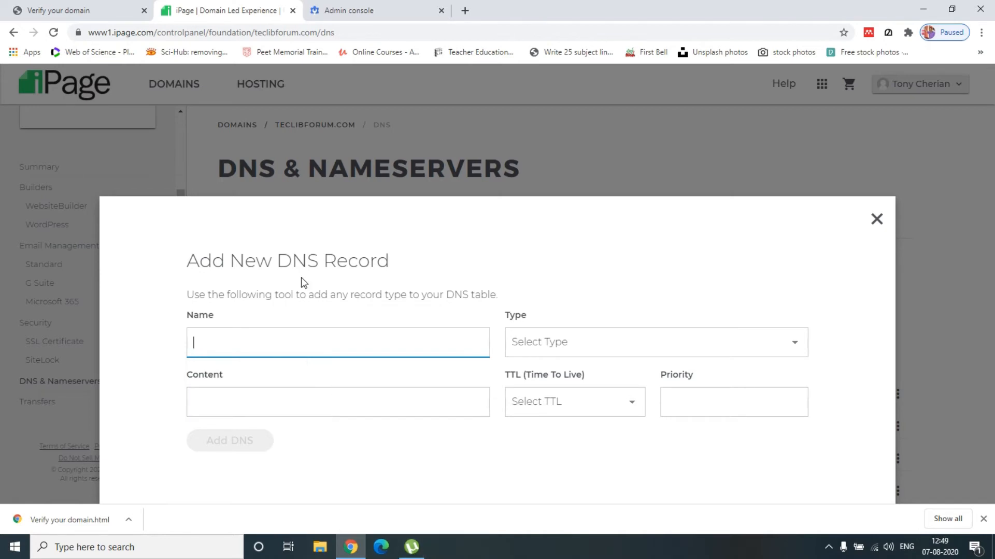
type("@")
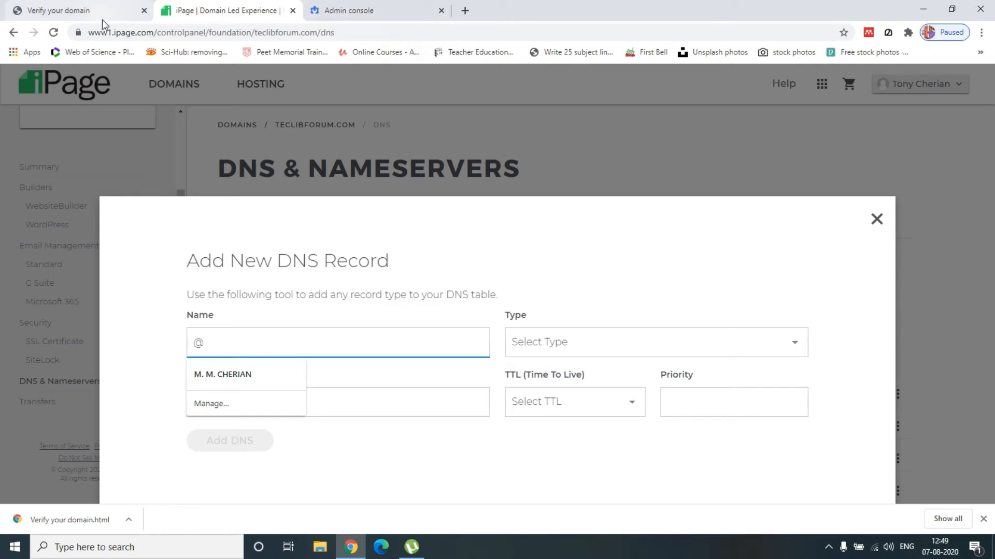
left_click(714, 354)
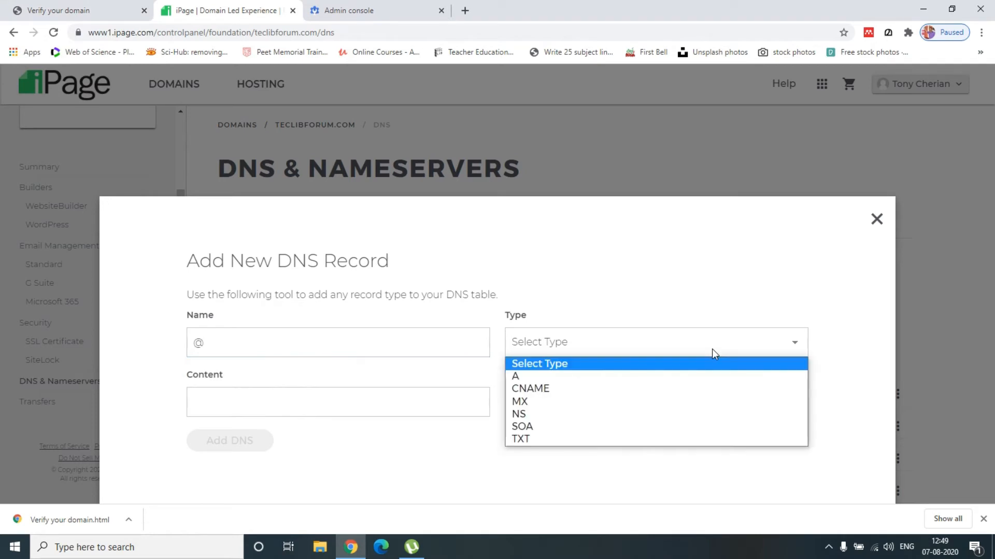
left_click(571, 440)
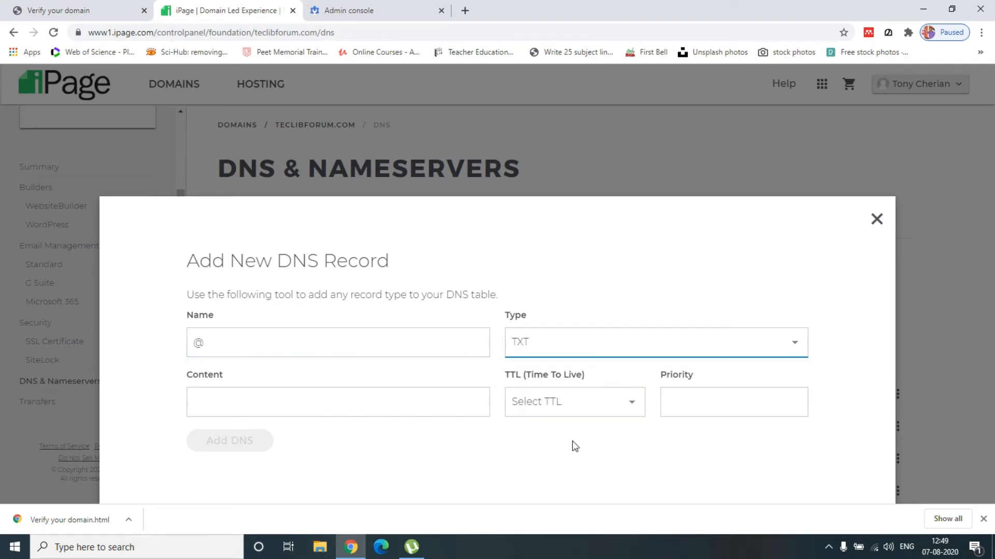
left_click(207, 397)
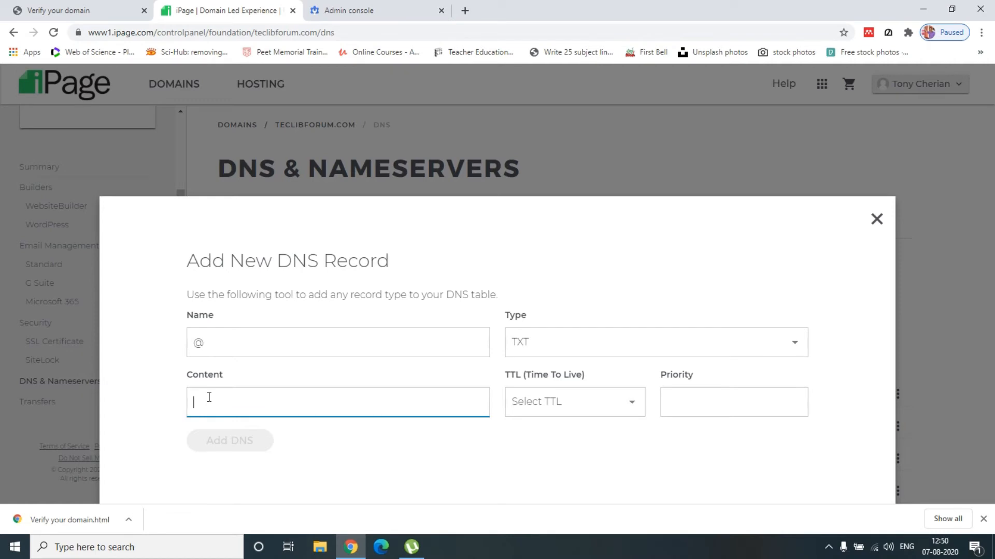
key("ctrl+v")
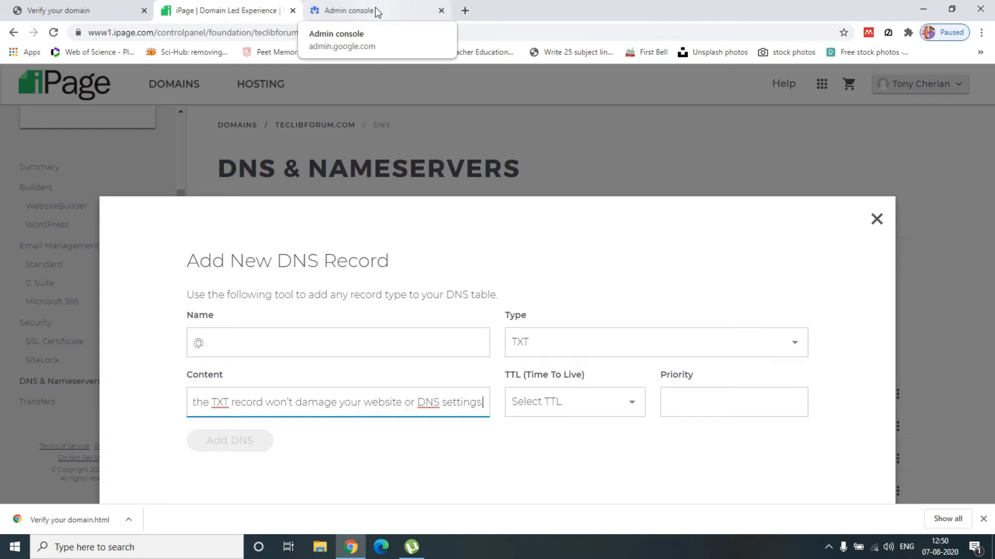
triple_click(284, 408)
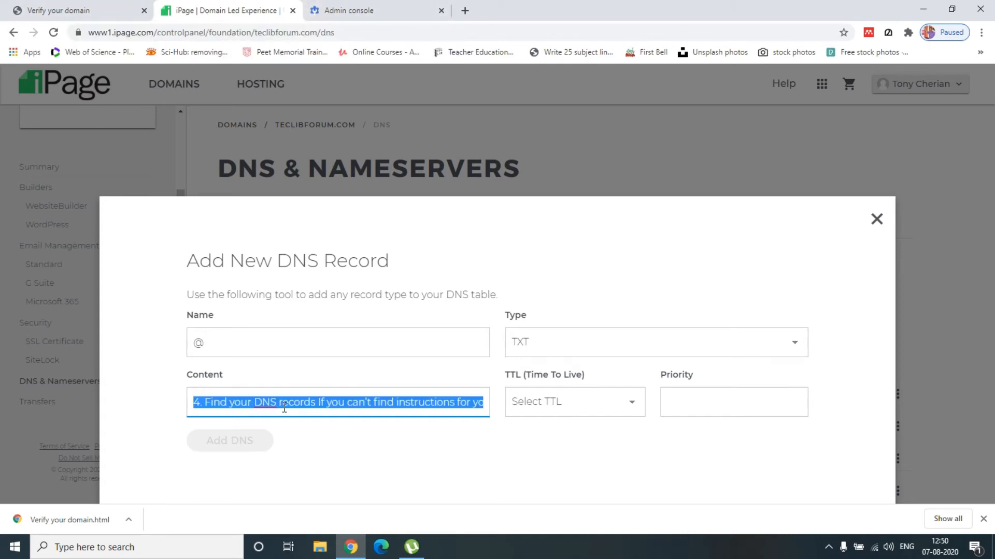
key("ctrl+v")
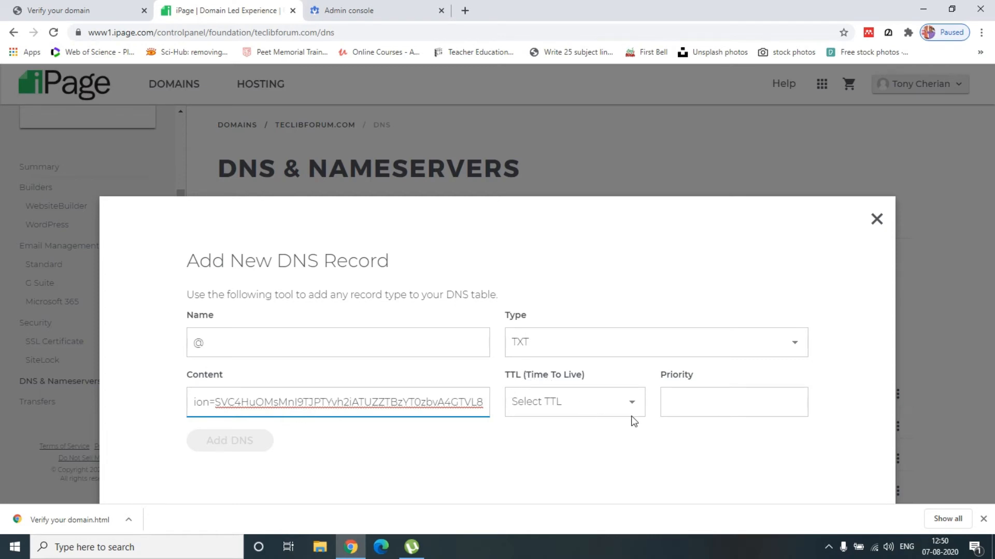
key("Tab")
key("Down")
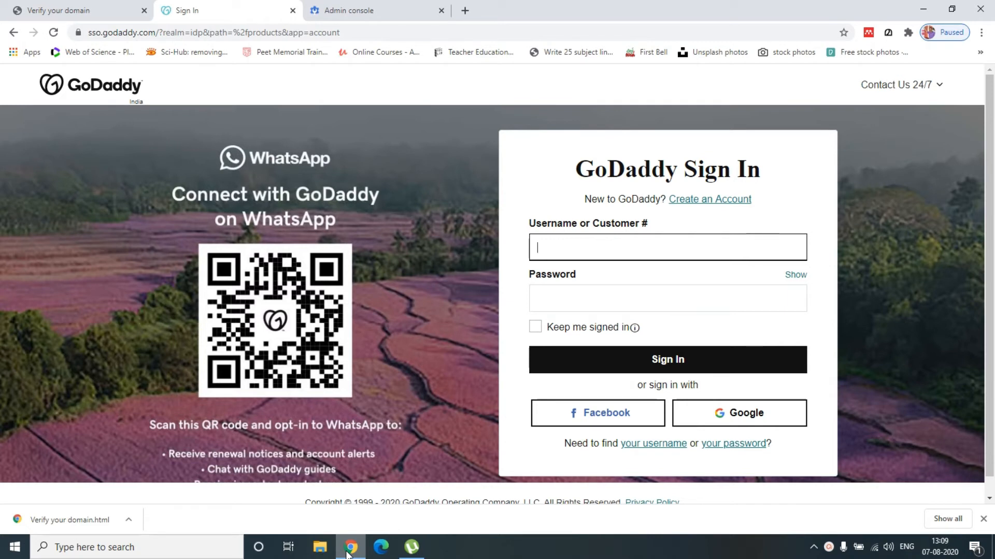
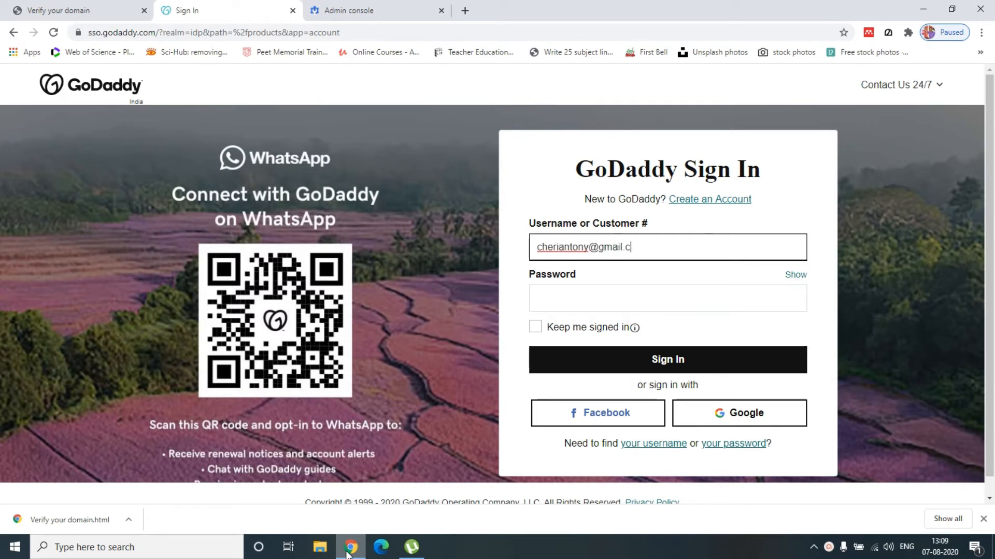
Sign in to GoDaddy with the account e-mail and password, declining to save the password.
key("Tab")
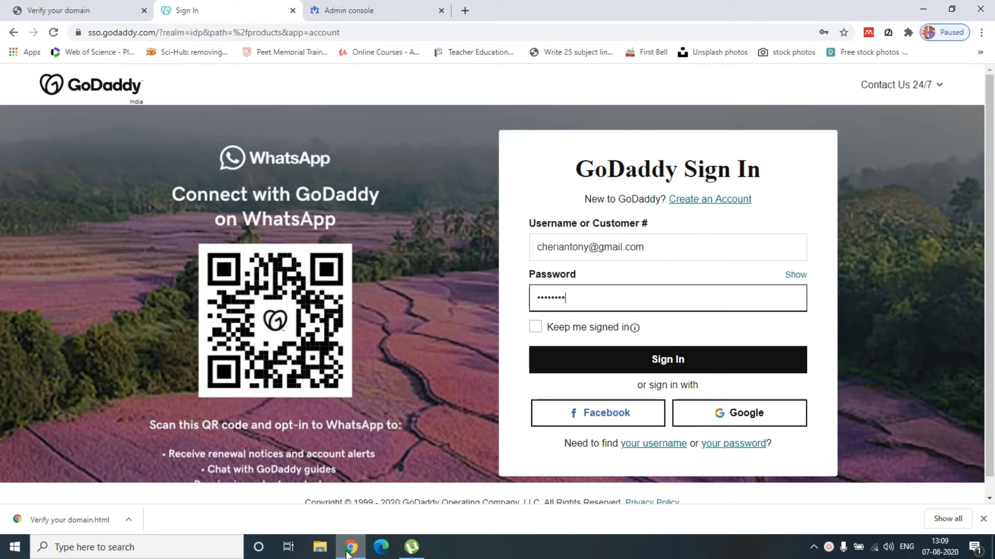
type("•••")
left_click(683, 360)
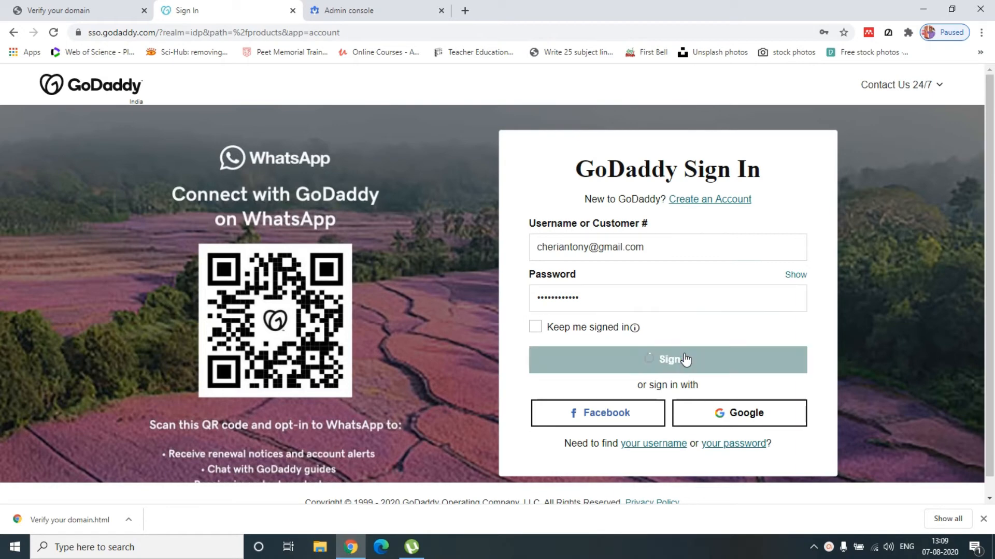
left_click(813, 238)
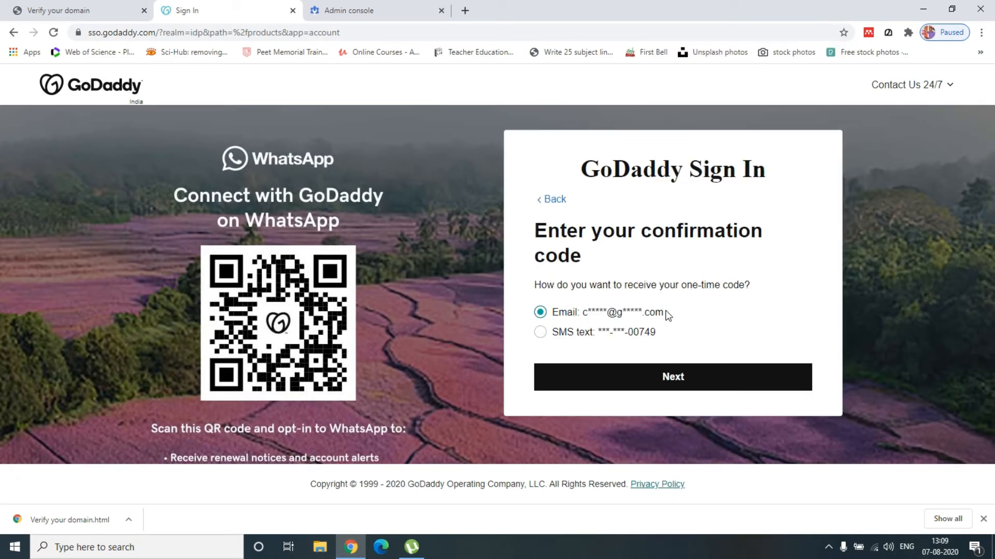
Verify the sign-in with the one-time code sent by SMS text.
left_click(540, 332)
left_click(671, 377)
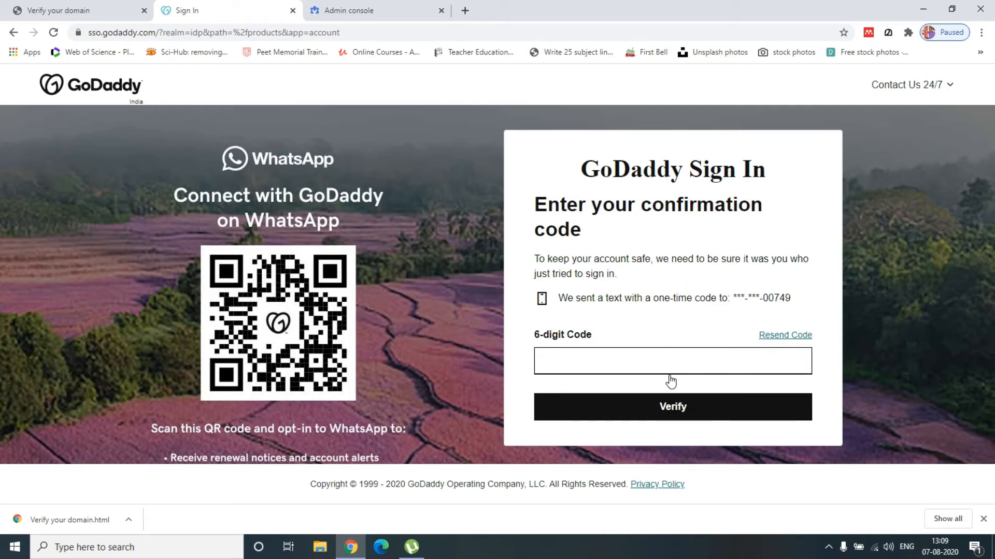
left_click(673, 407)
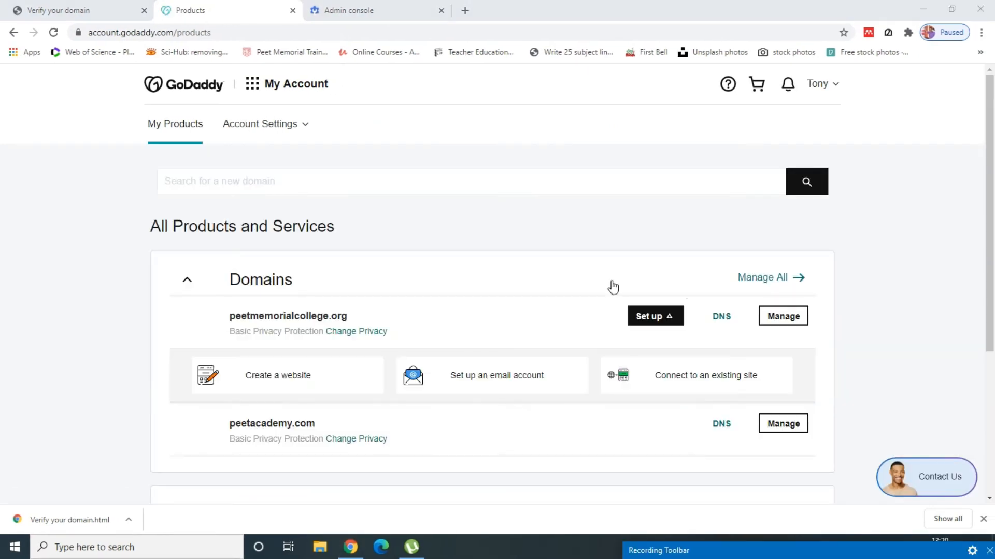
Open DNS for peetmemorialcollege.org and scroll to the google-site-verification TXT record.
left_click(730, 319)
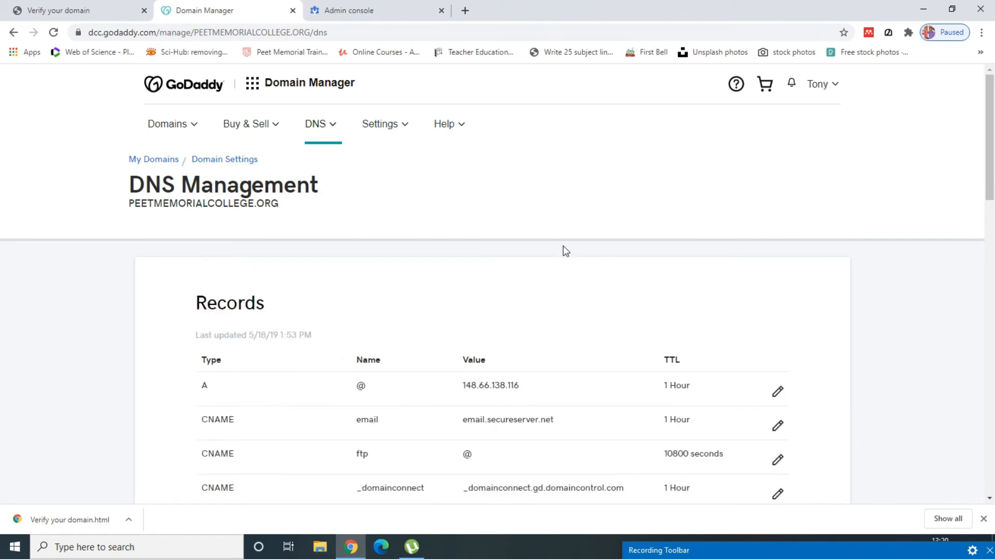
scroll(469, 308, "down", 7)
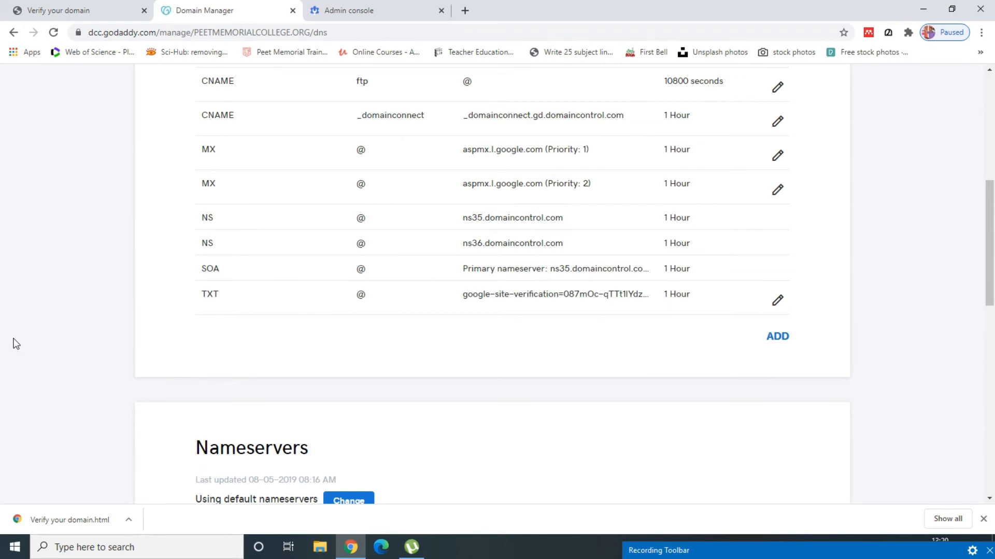
scroll(269, 363, "up", 4)
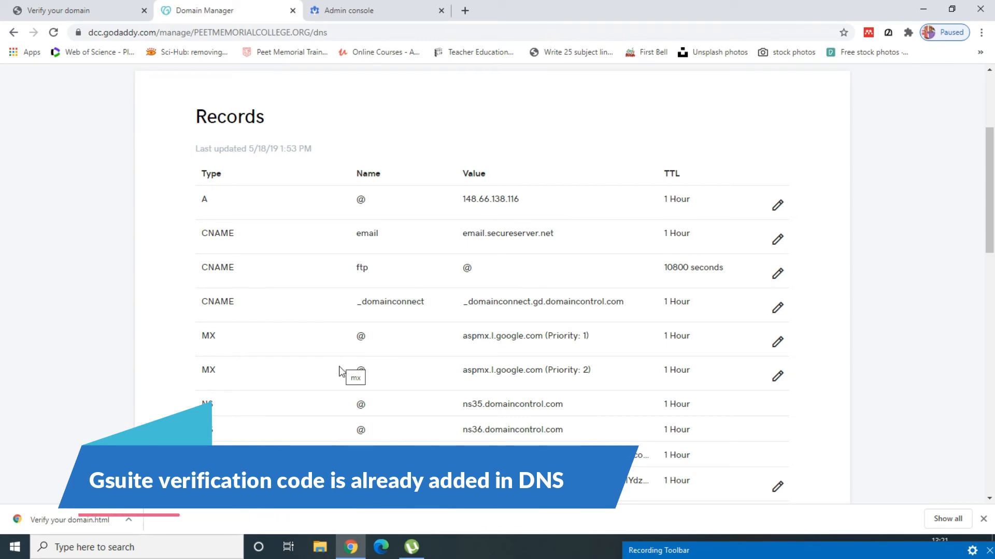
scroll(340, 373, "down", 2)
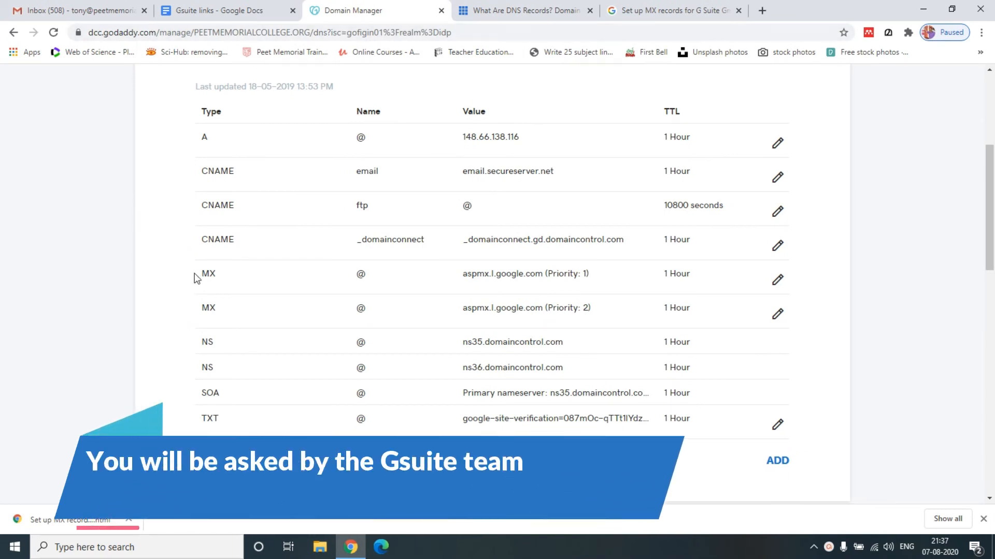
Highlight both aspmx.l.google.com MX records and the TXT record, then choose ADD.
left_click_drag(202, 274, 721, 275)
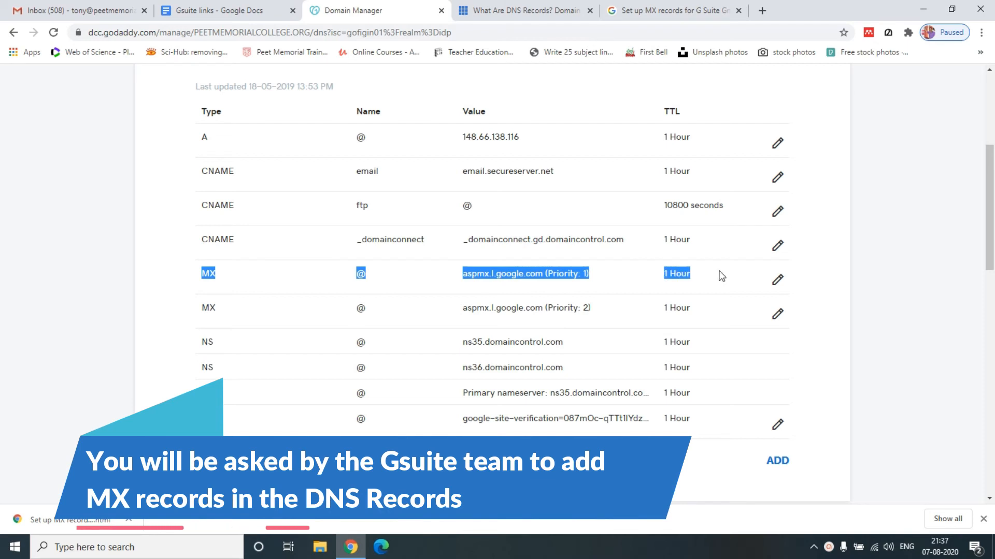
left_click(591, 275)
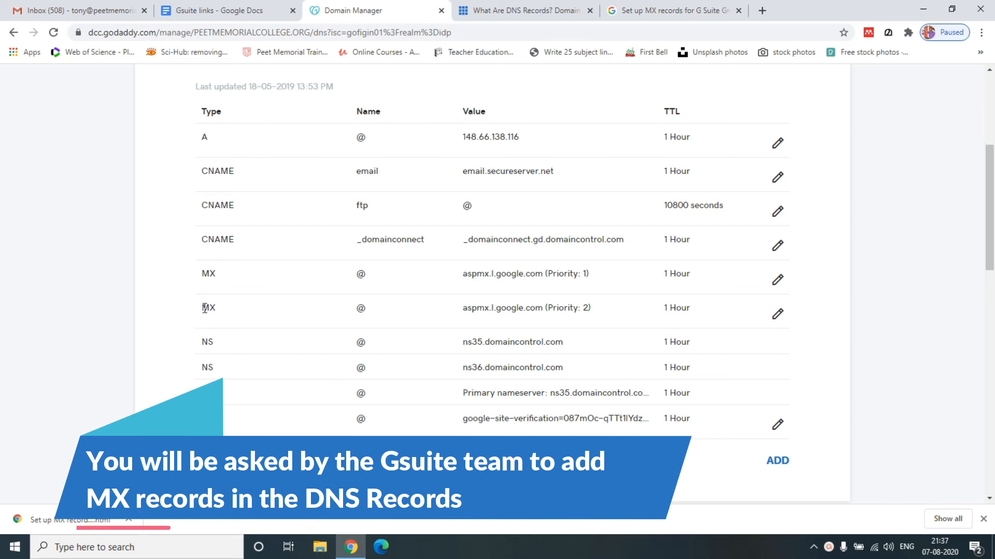
left_click_drag(204, 308, 839, 311)
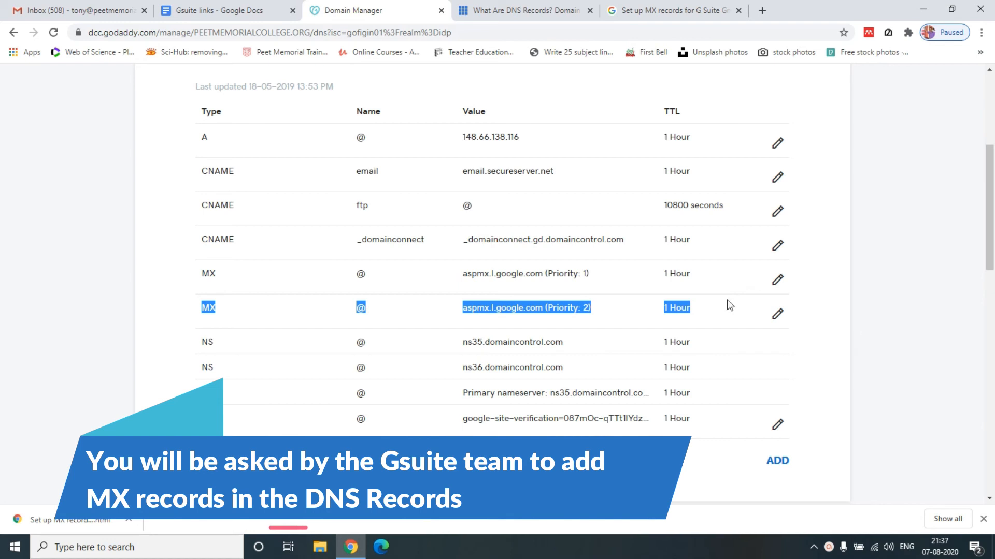
left_click(885, 327)
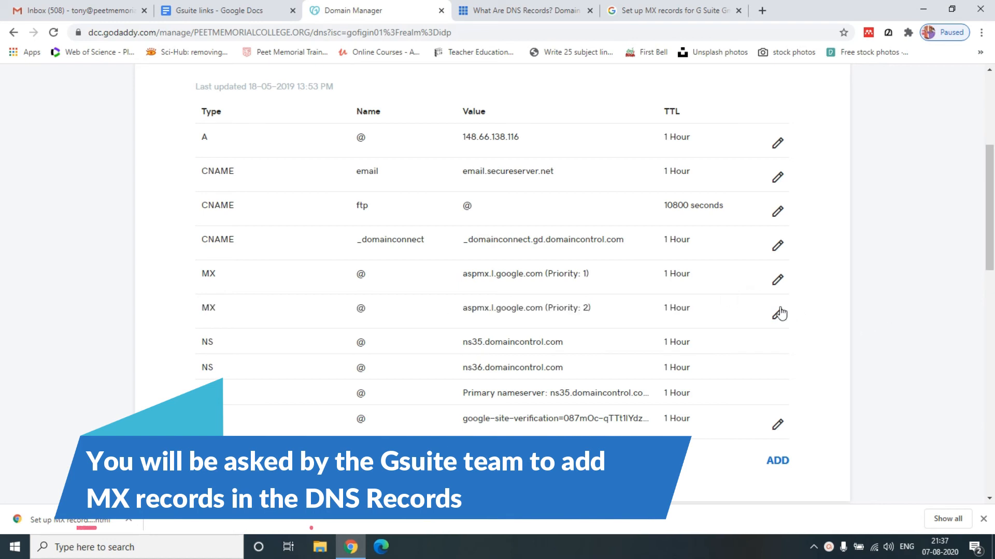
scroll(766, 322, "down", 1)
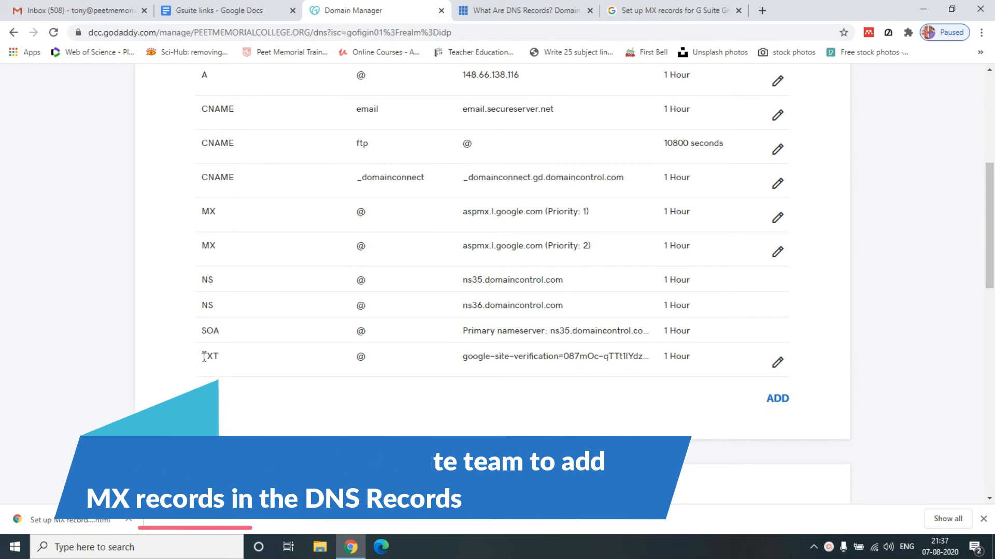
left_click_drag(201, 356, 755, 371)
left_click(777, 399)
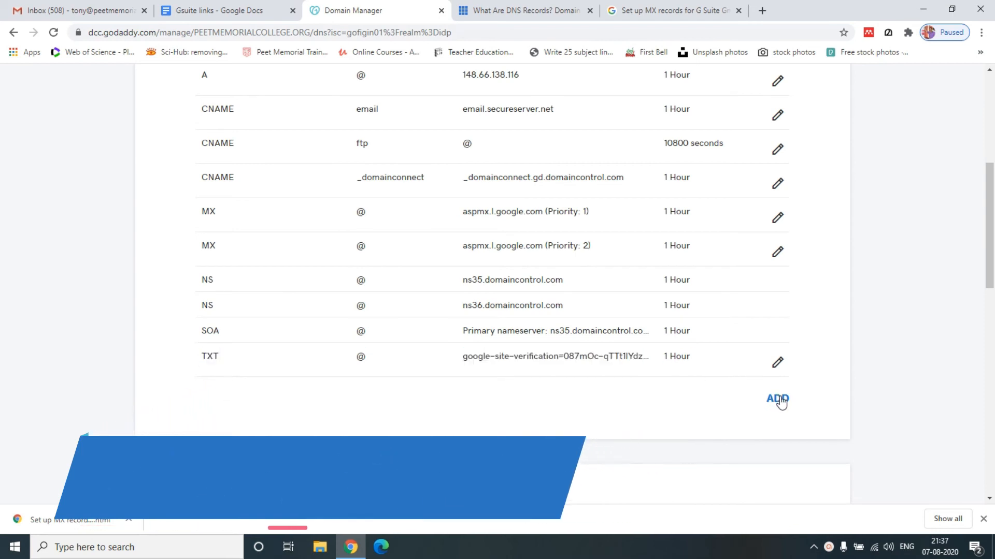
Draft an MX record with host @ pointing to aspmx.l.google.com.
scroll(468, 407, "down", 2)
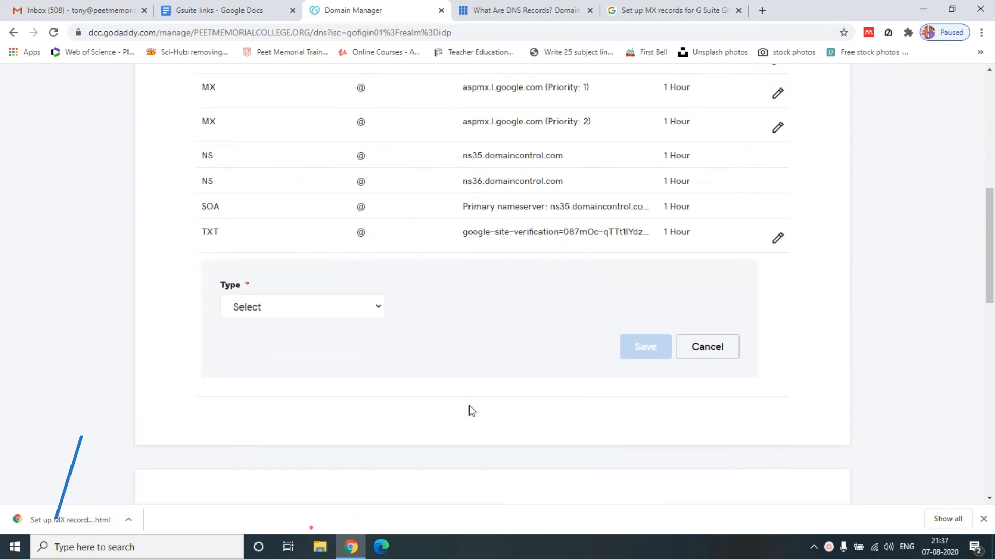
left_click(370, 307)
left_click(251, 389)
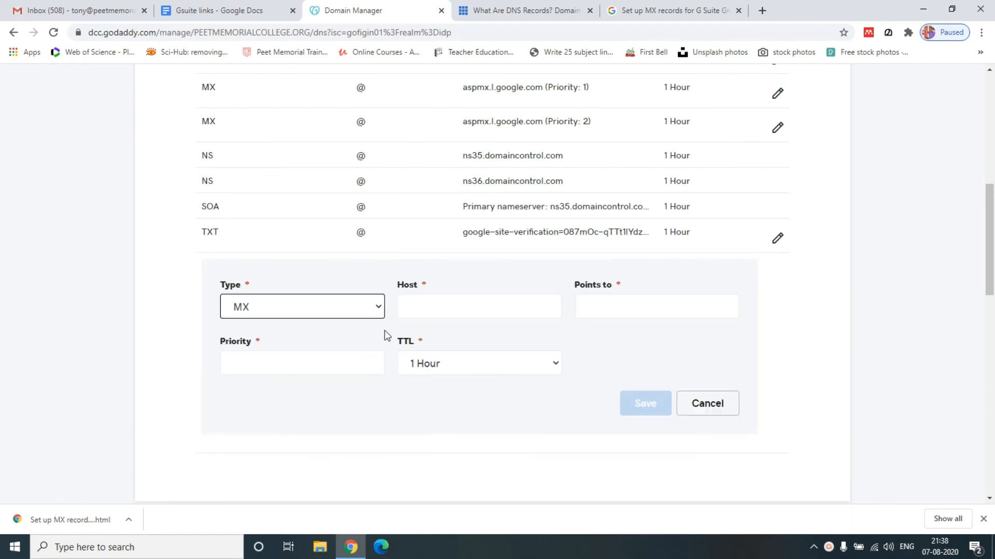
left_click(445, 309)
type("@")
left_click(612, 307)
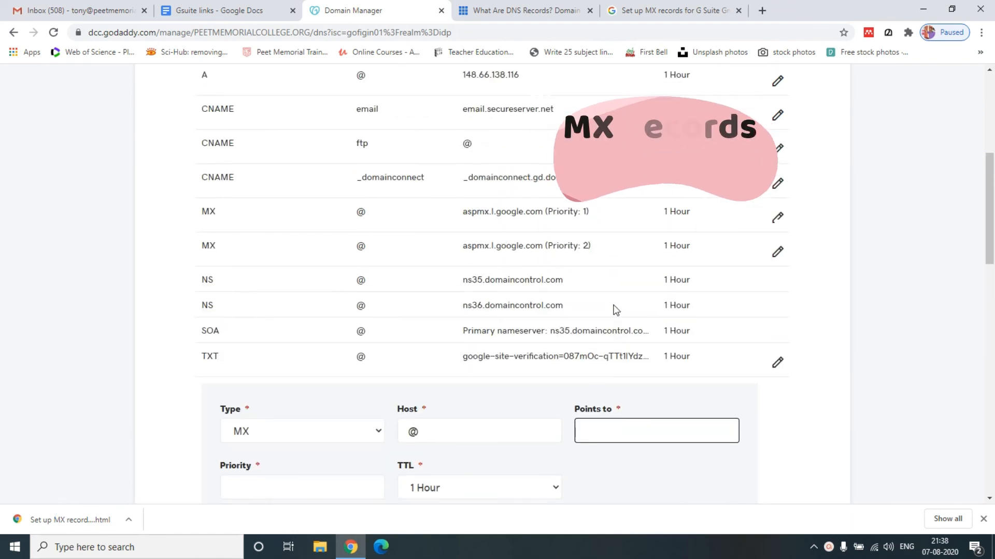
scroll(430, 384, "up", 1)
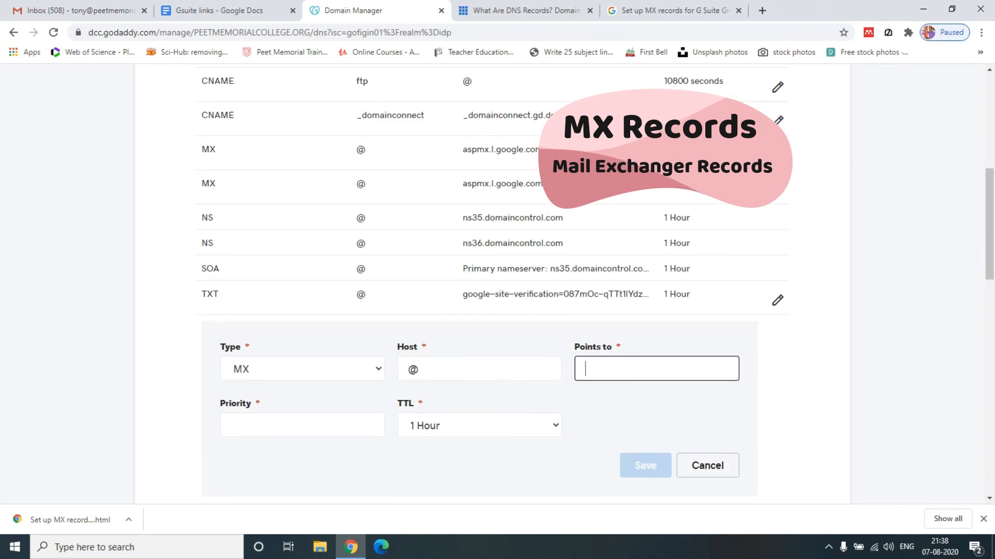
left_click_drag(549, 151, 455, 151)
key("ctrl+c")
left_click(662, 371)
key("ctrl+v")
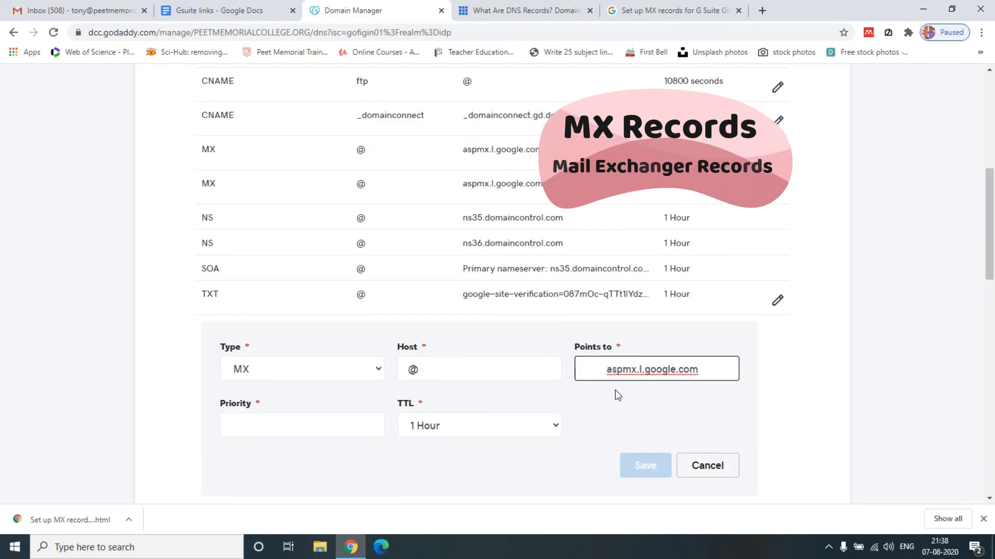
Give the MX record priority 1 and 1 Hour TTL, then cancel the draft.
left_click(311, 426)
type("1")
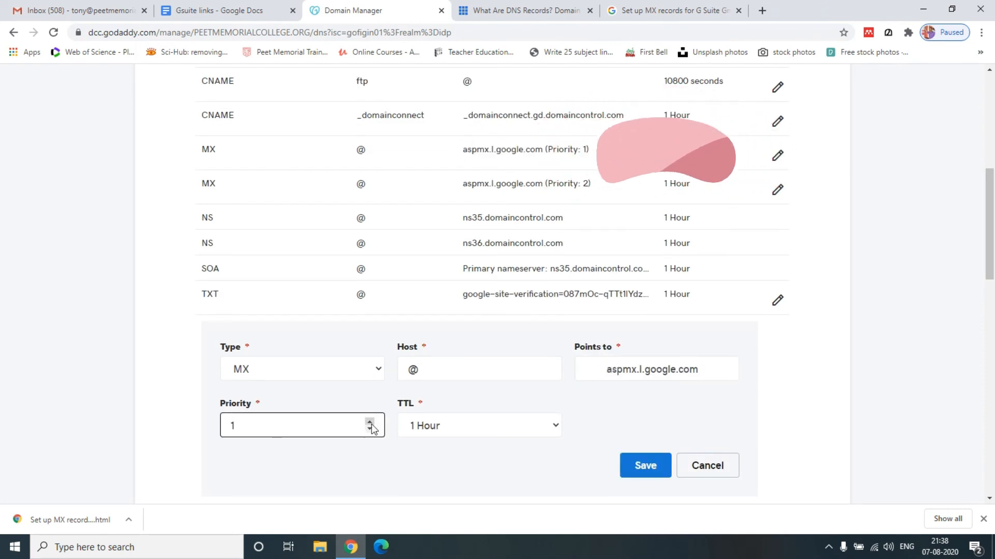
left_click(478, 431)
left_click(454, 462)
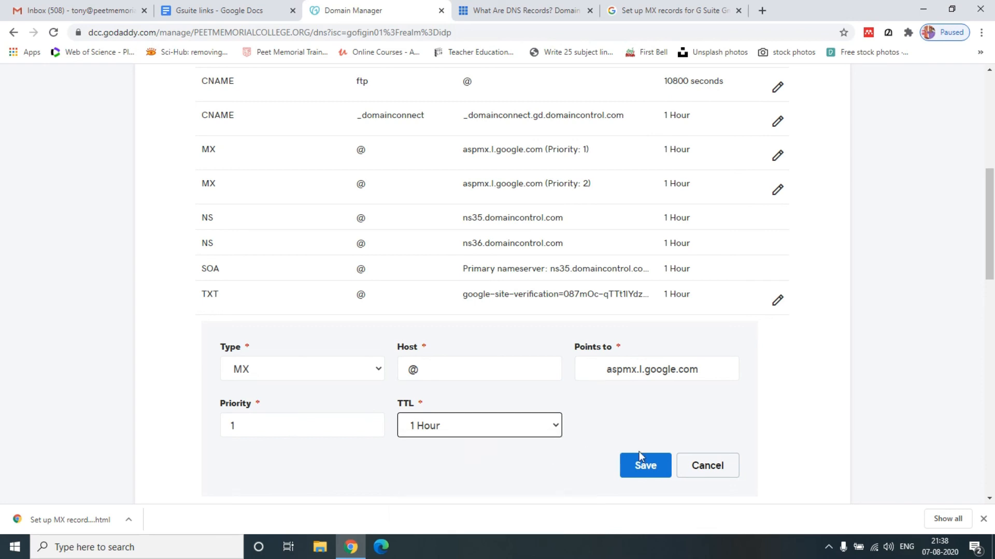
left_click(707, 466)
scroll(862, 238, "up", 3)
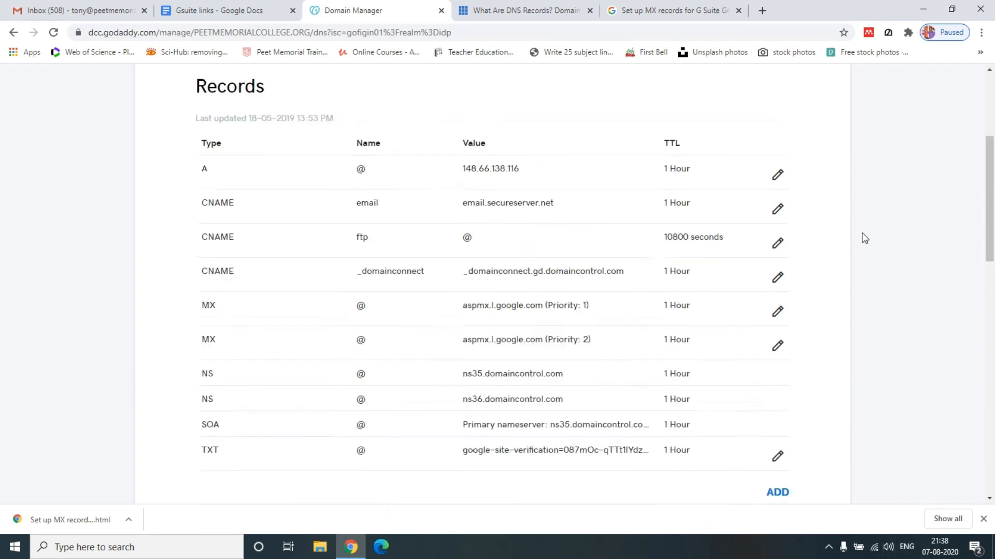